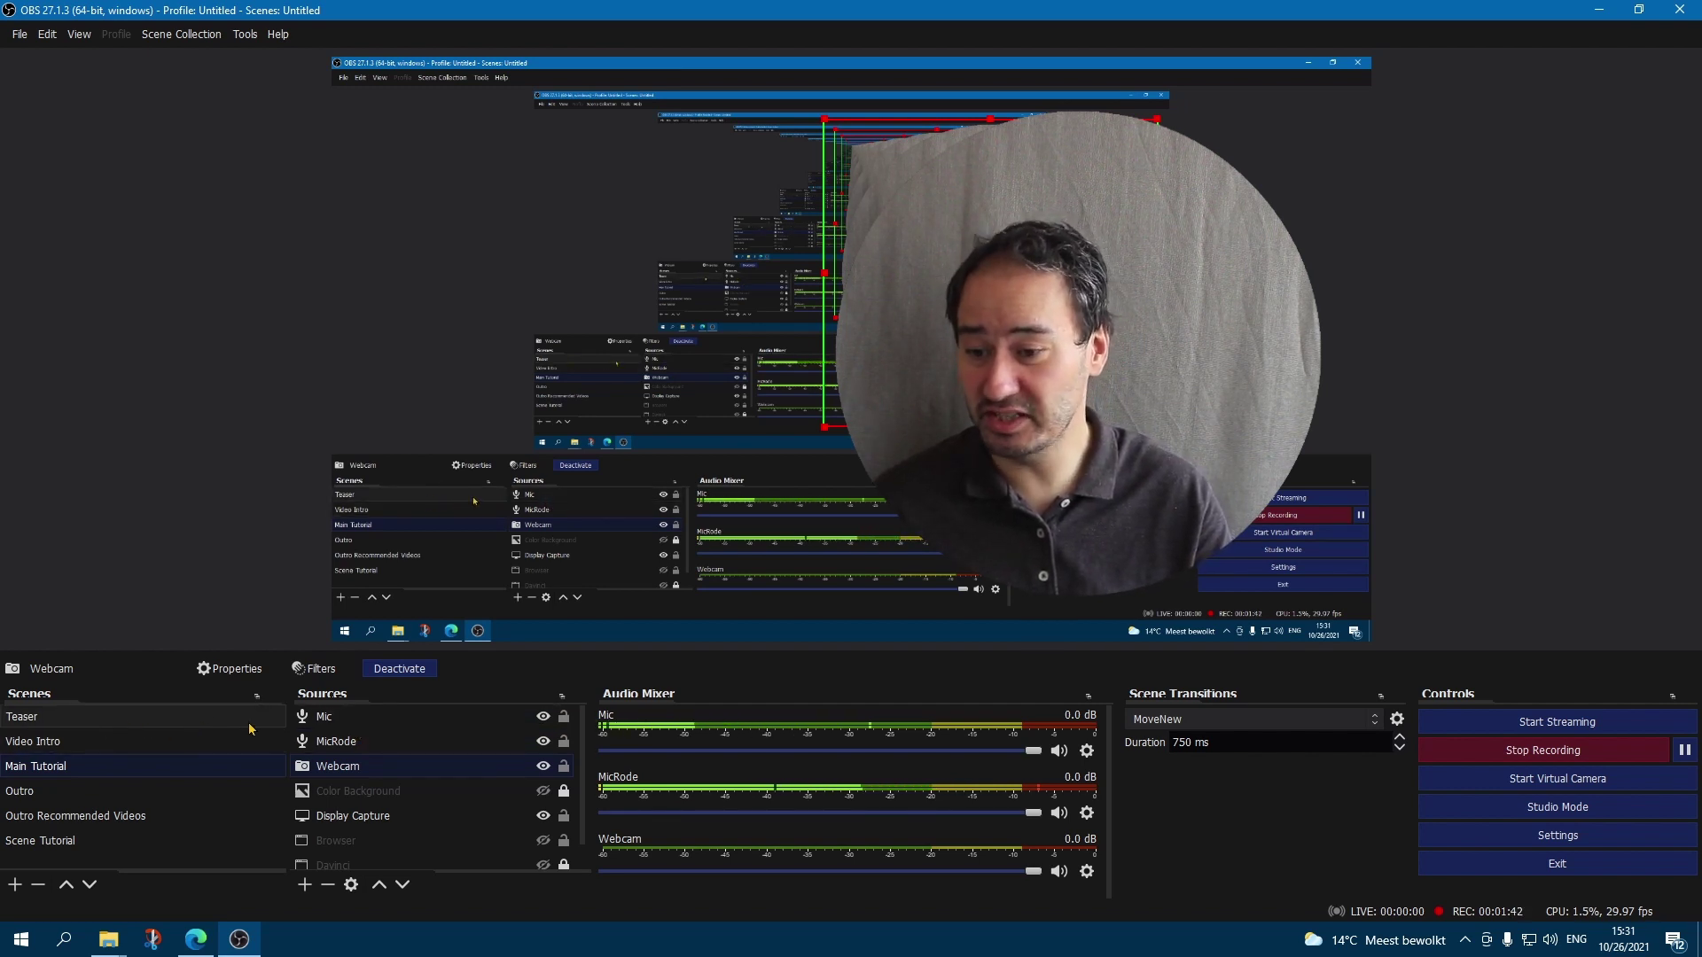
click(304, 885)
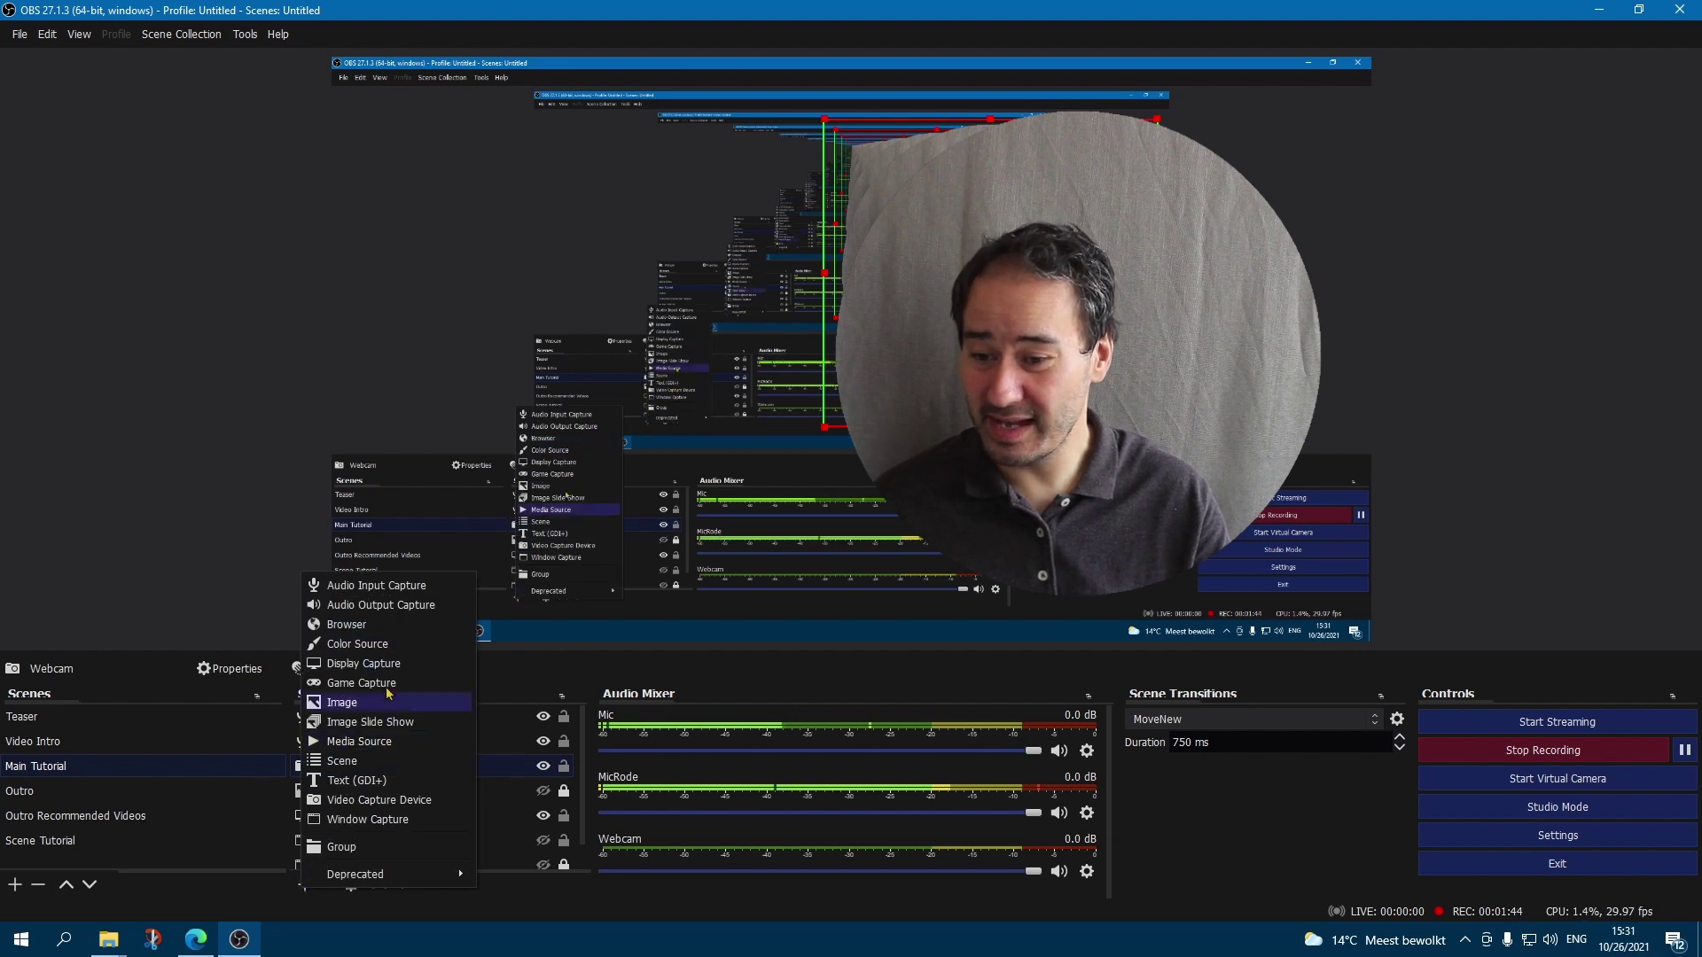
click(392, 587)
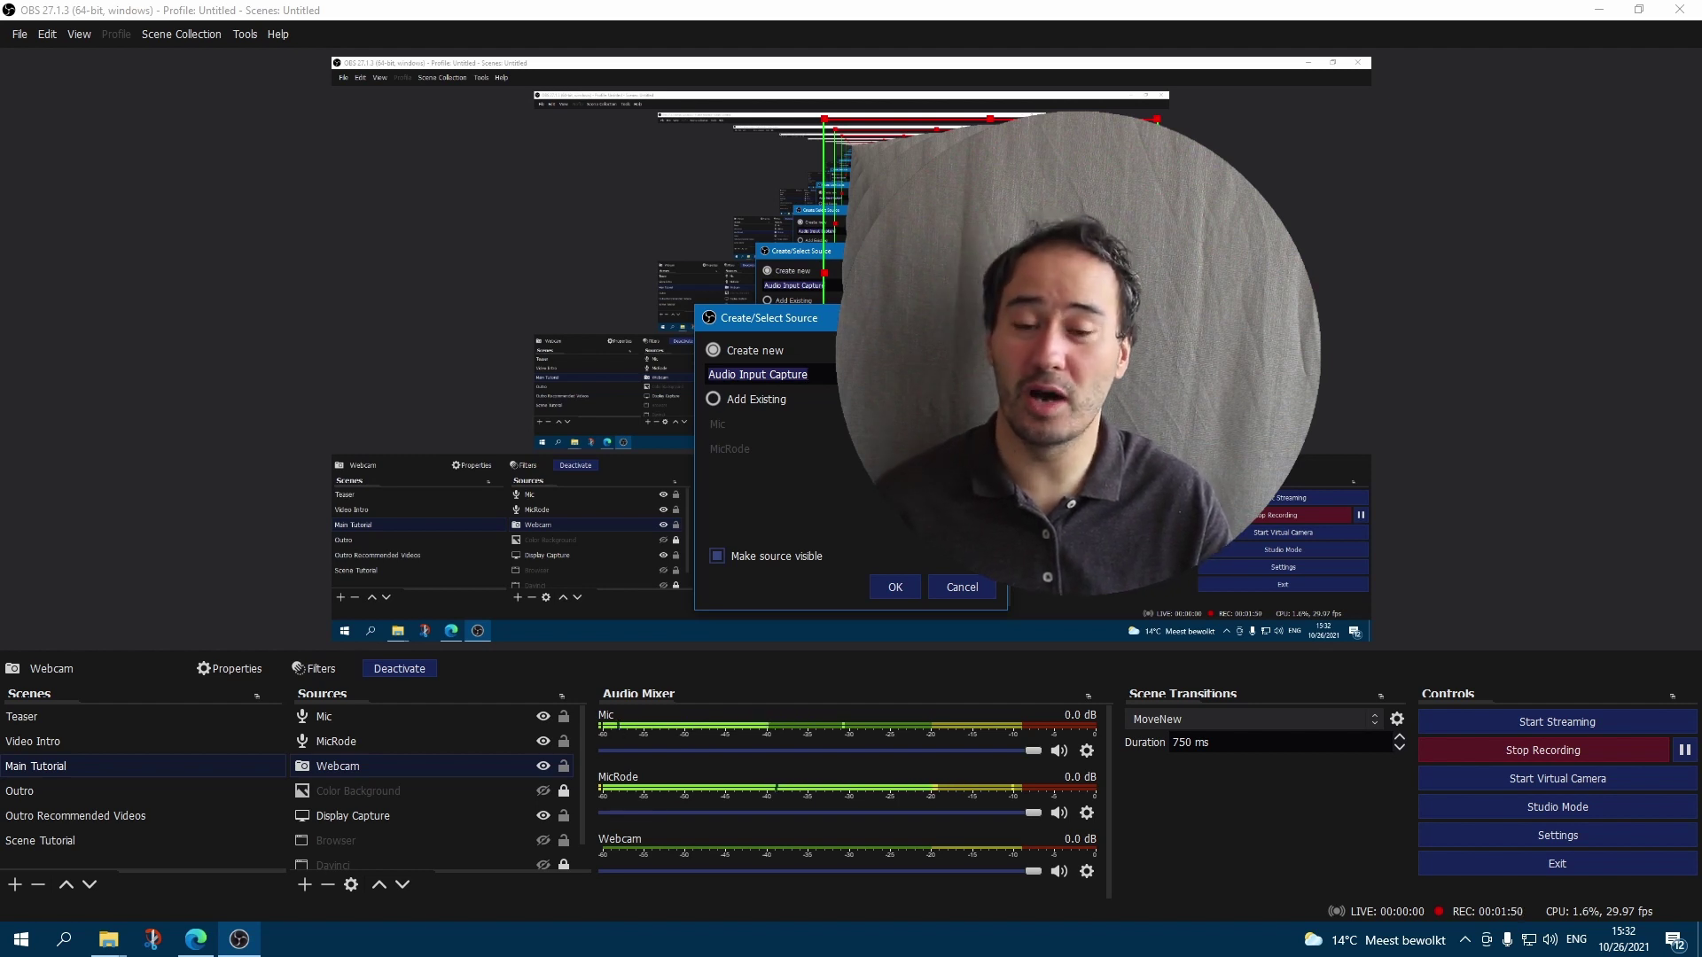
drag(878, 327, 671, 263)
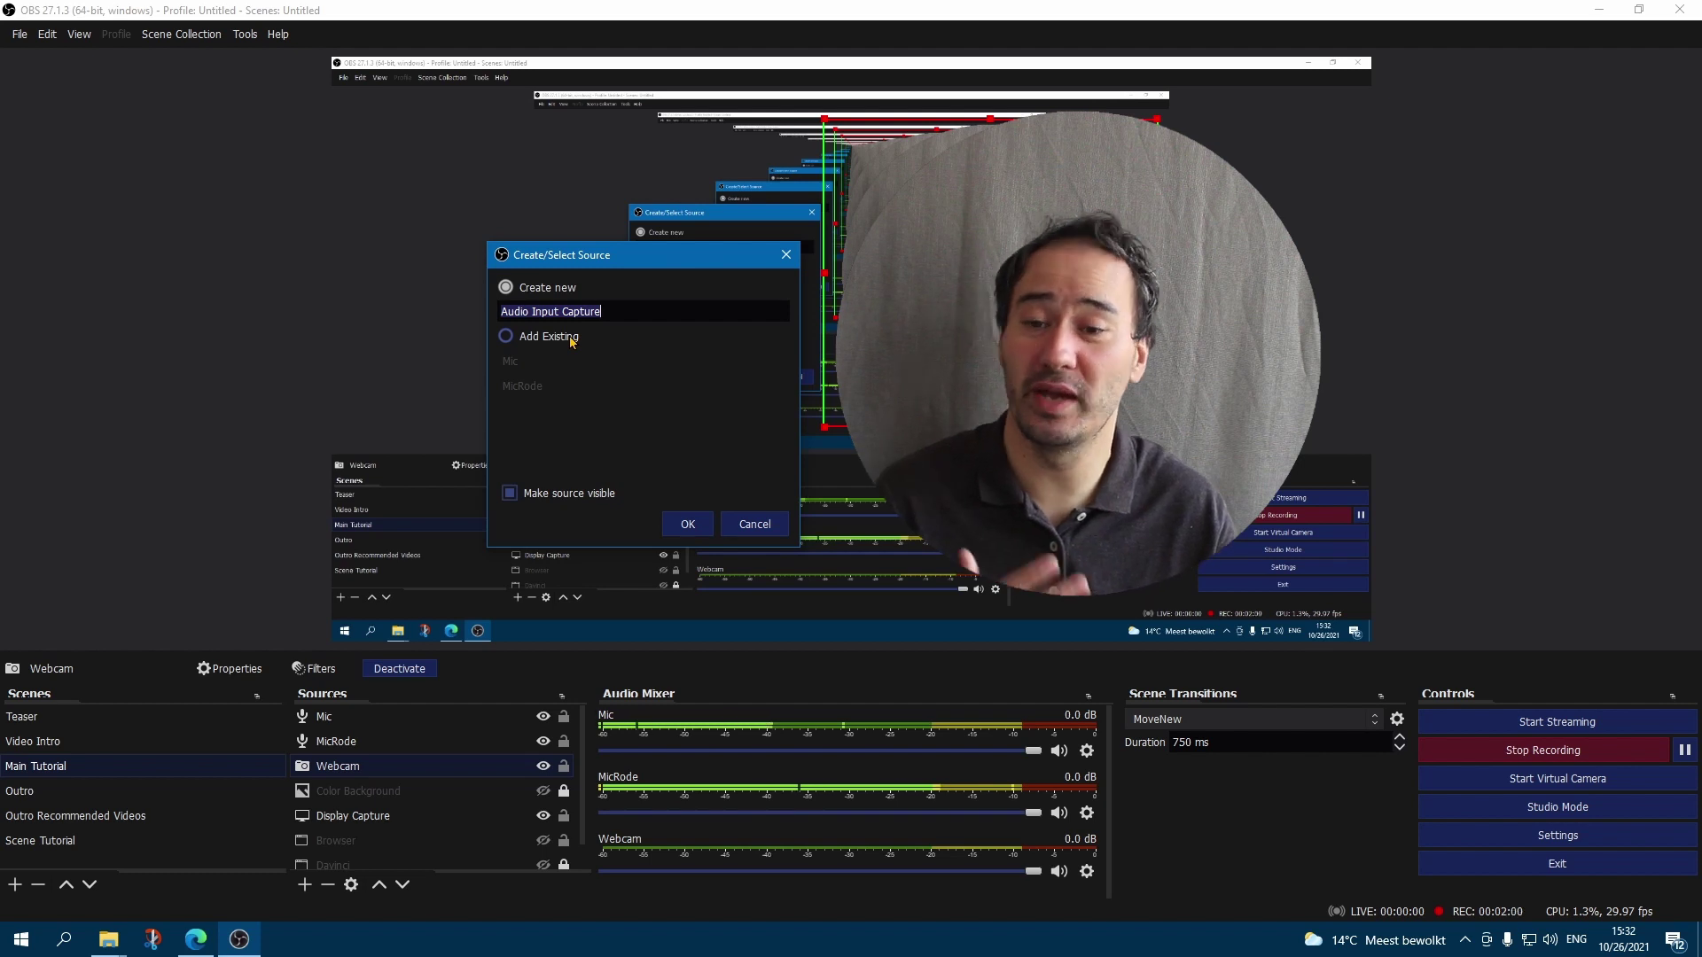
click(506, 337)
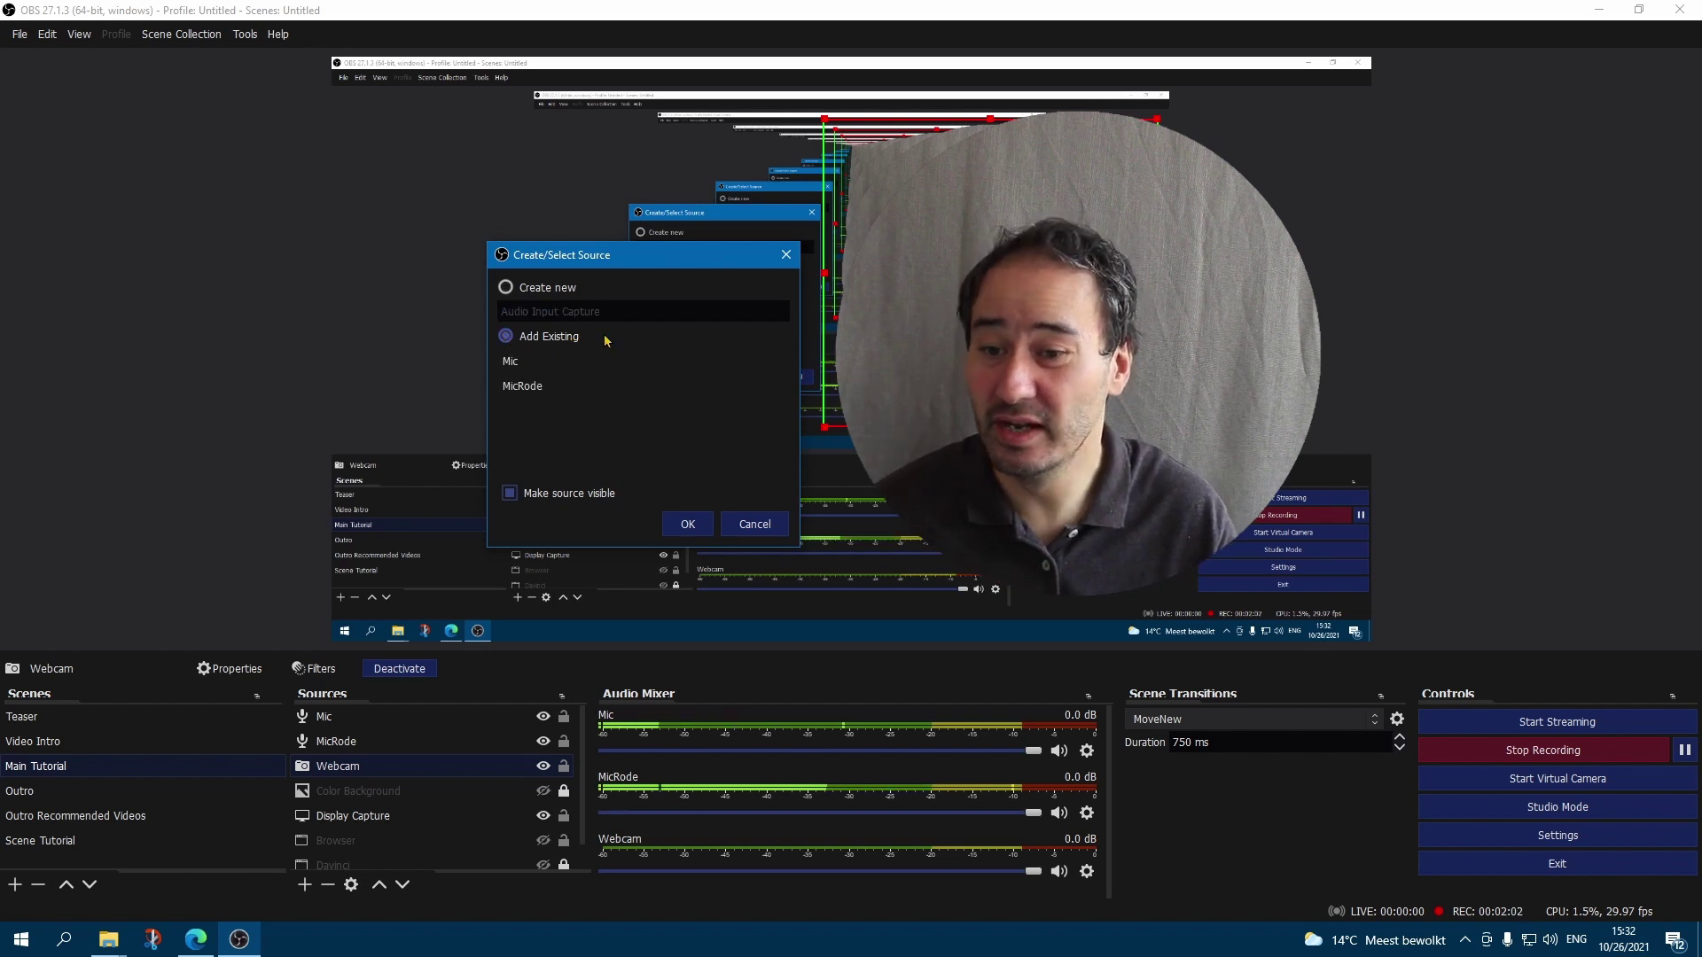
click(541, 365)
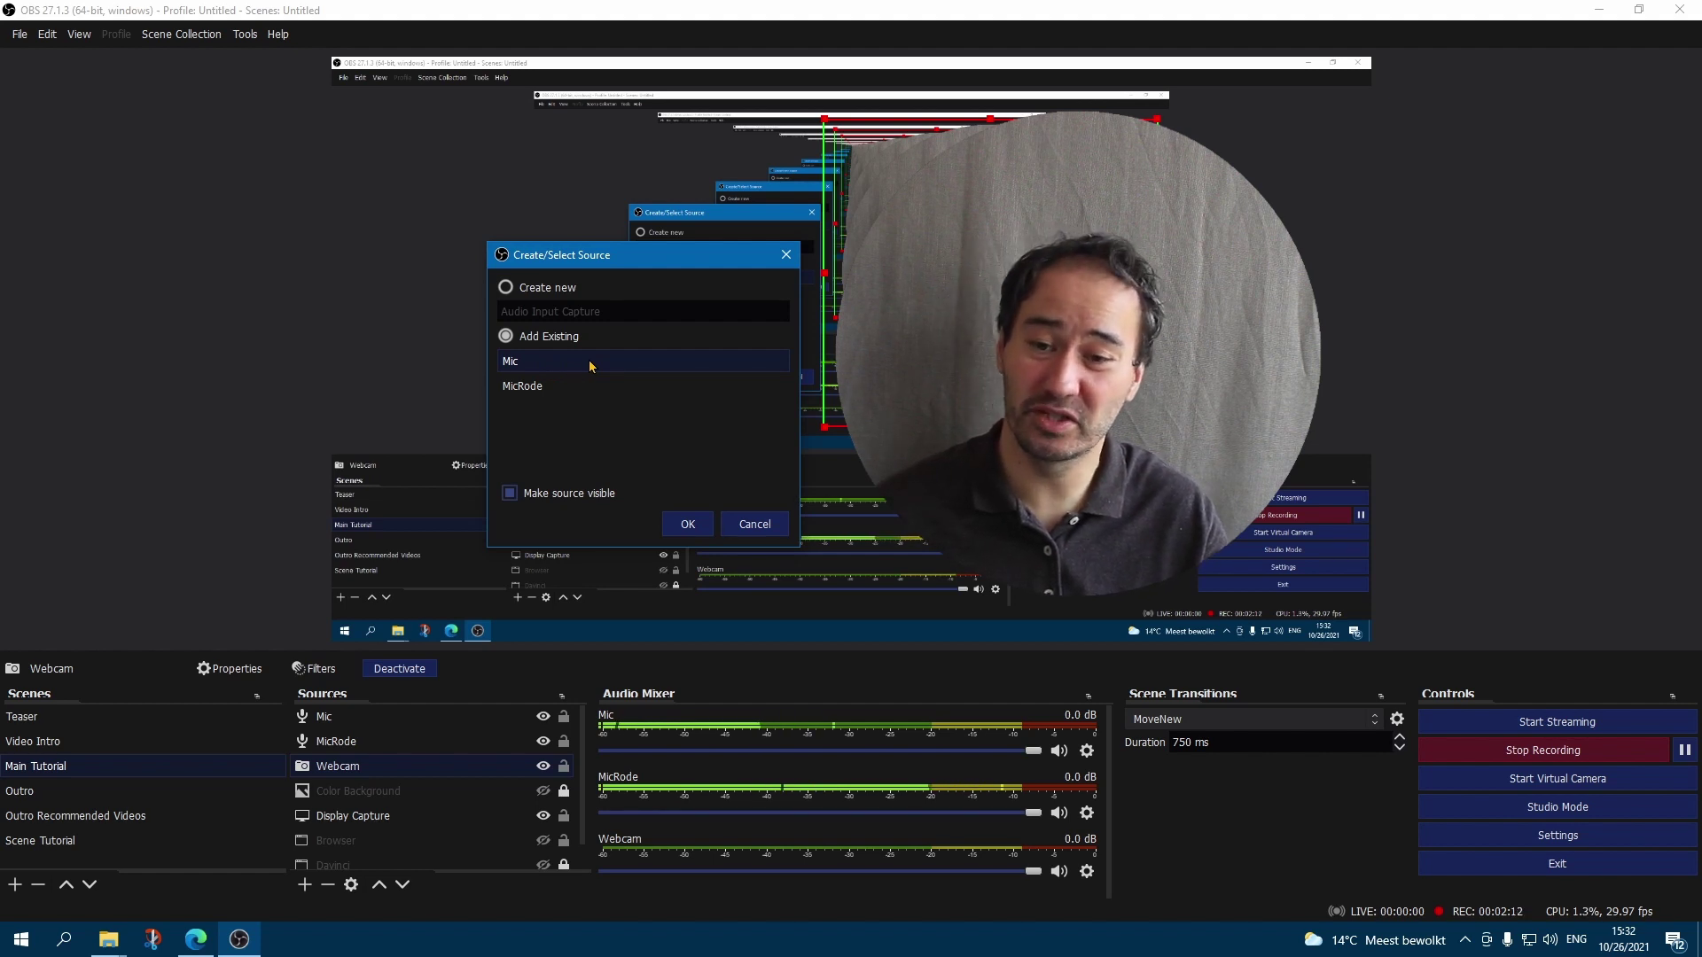
click(754, 523)
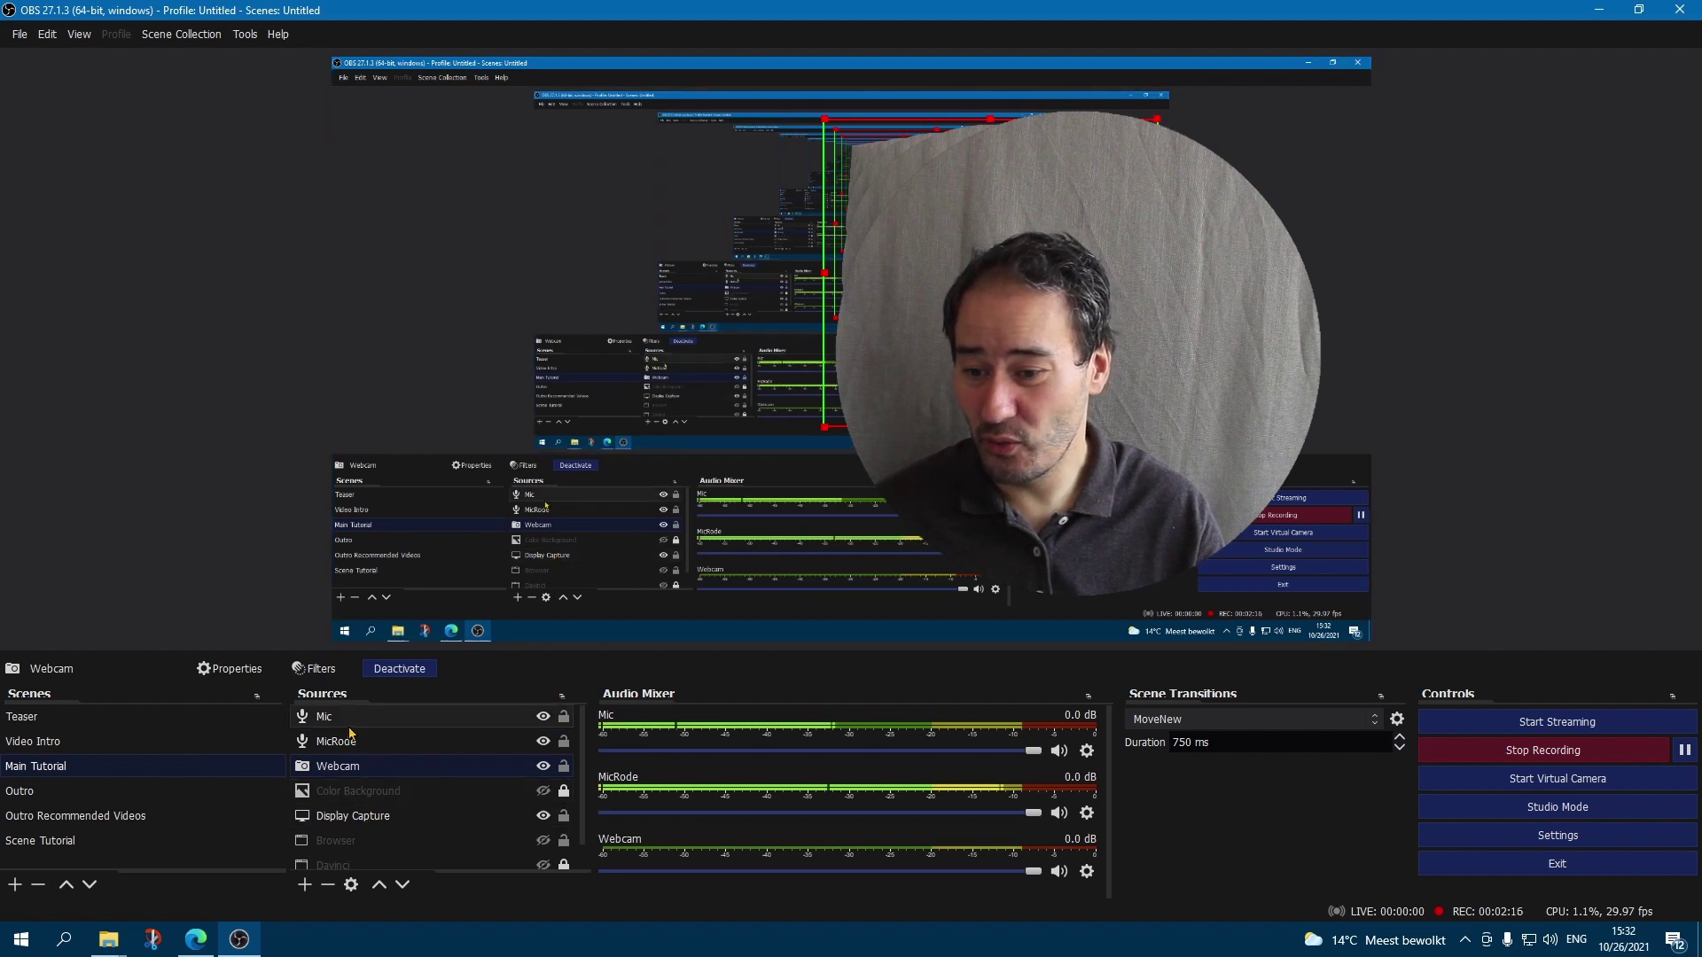
- Add the existing MicRode audio input capture as a source in the Main Tutorial scene
click(304, 884)
click(385, 584)
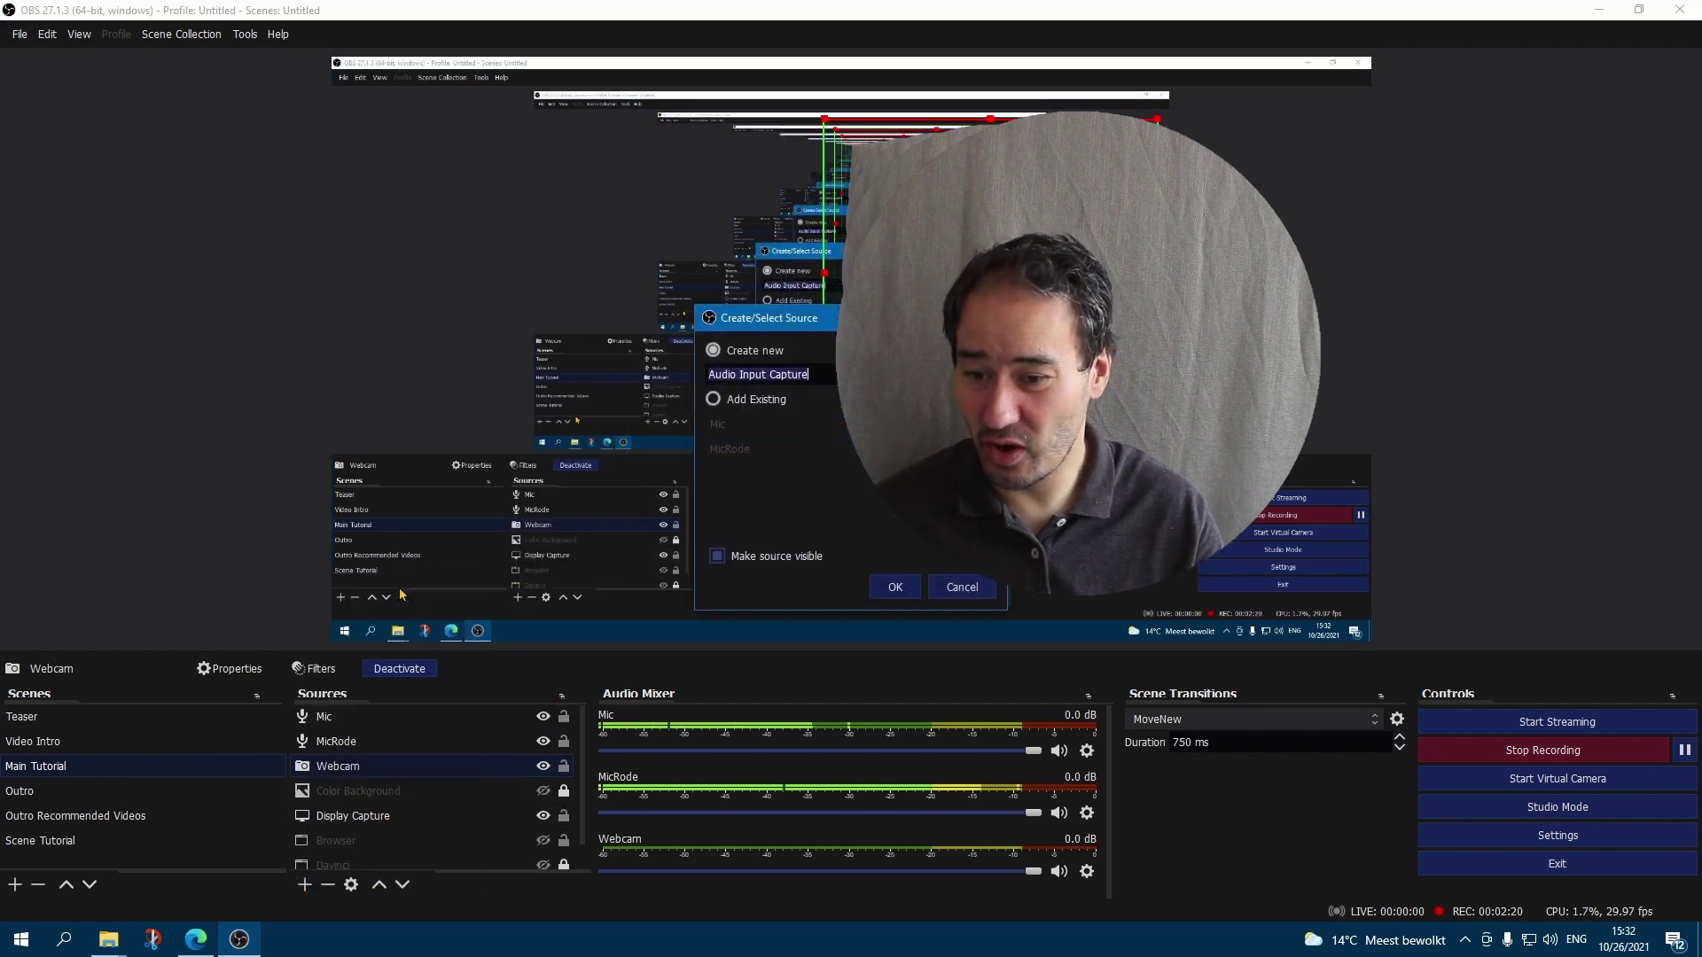
click(755, 399)
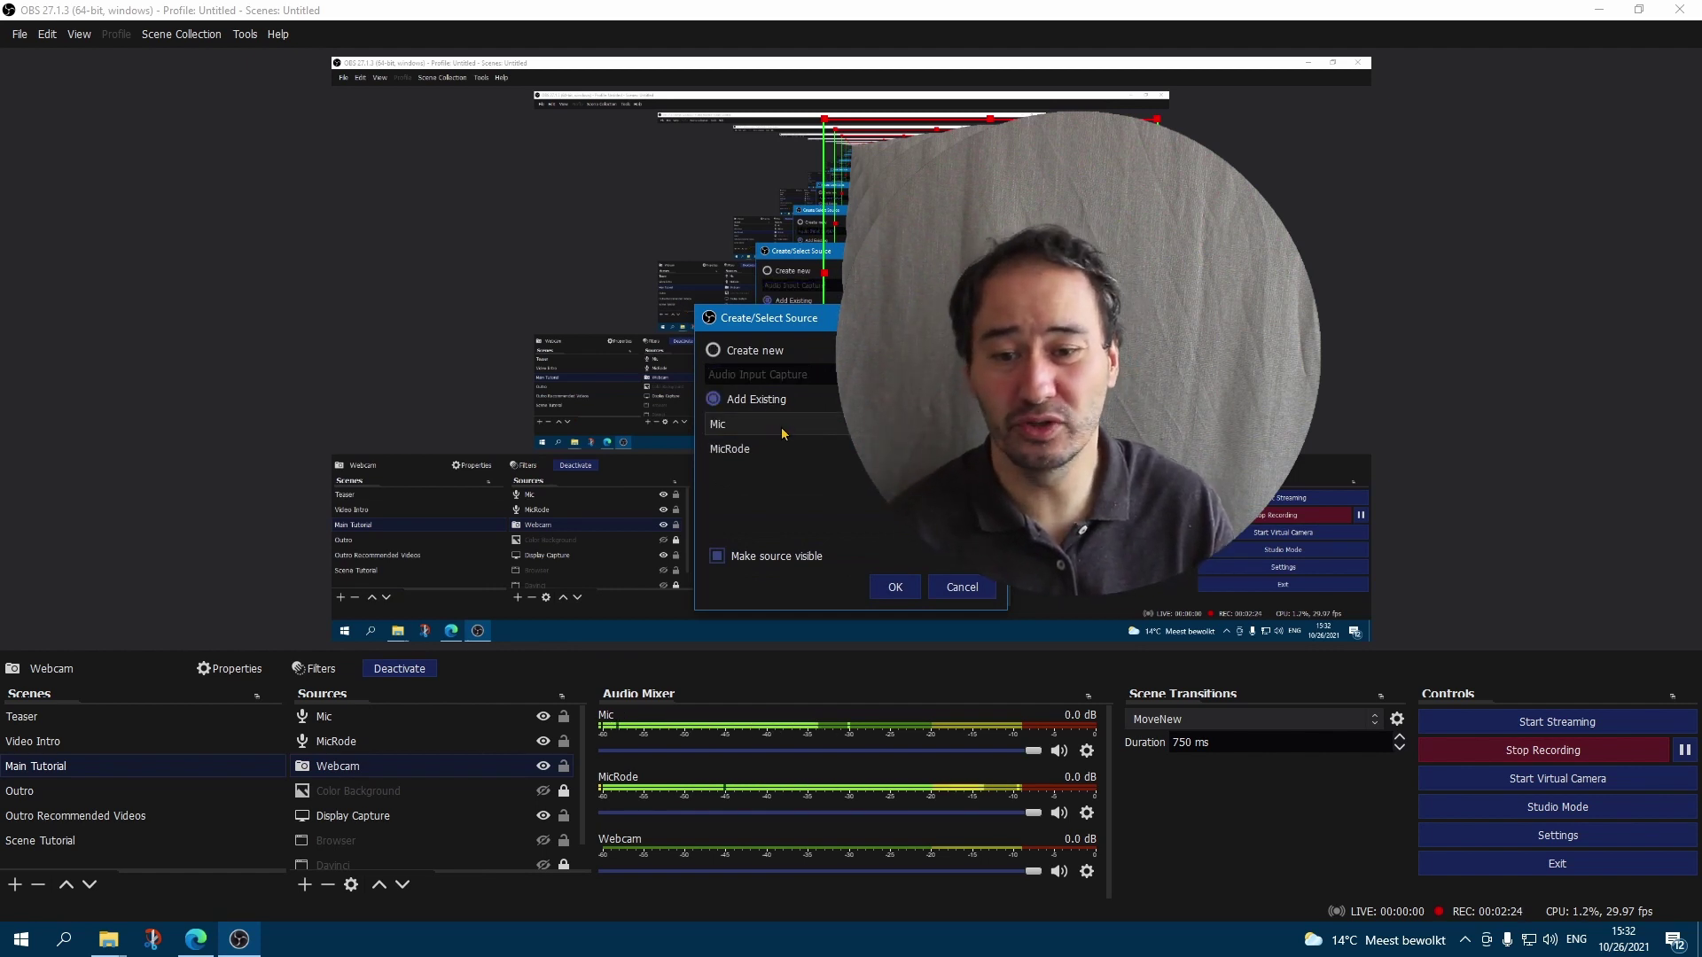
click(756, 451)
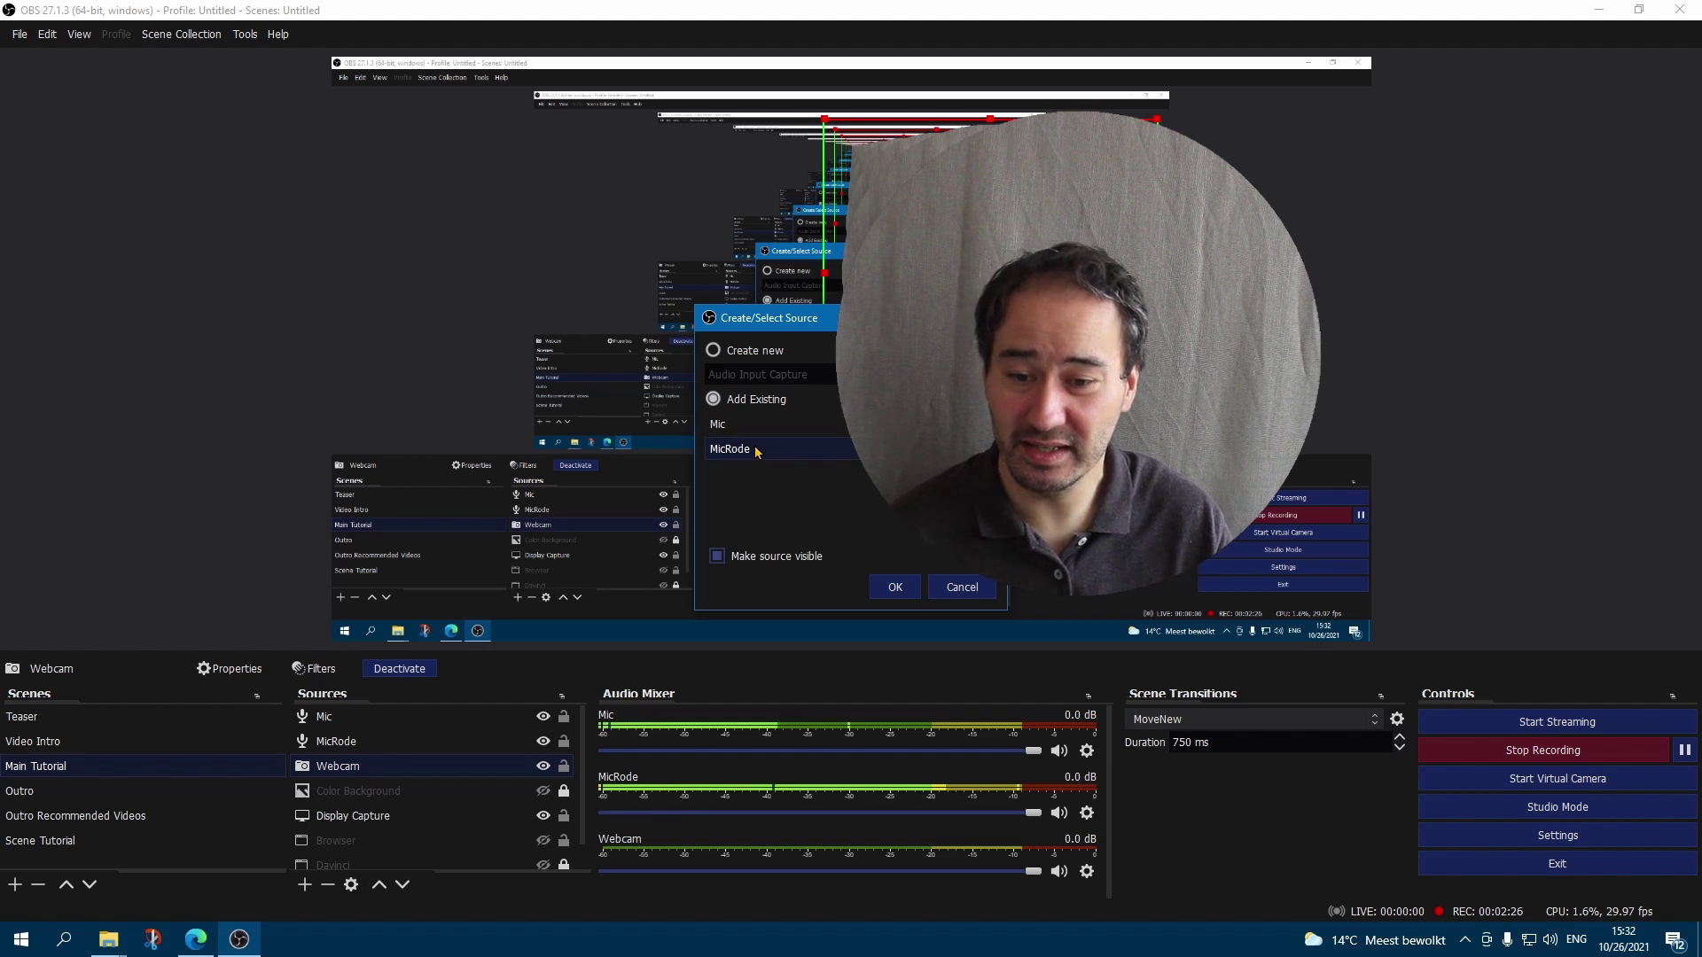
click(895, 587)
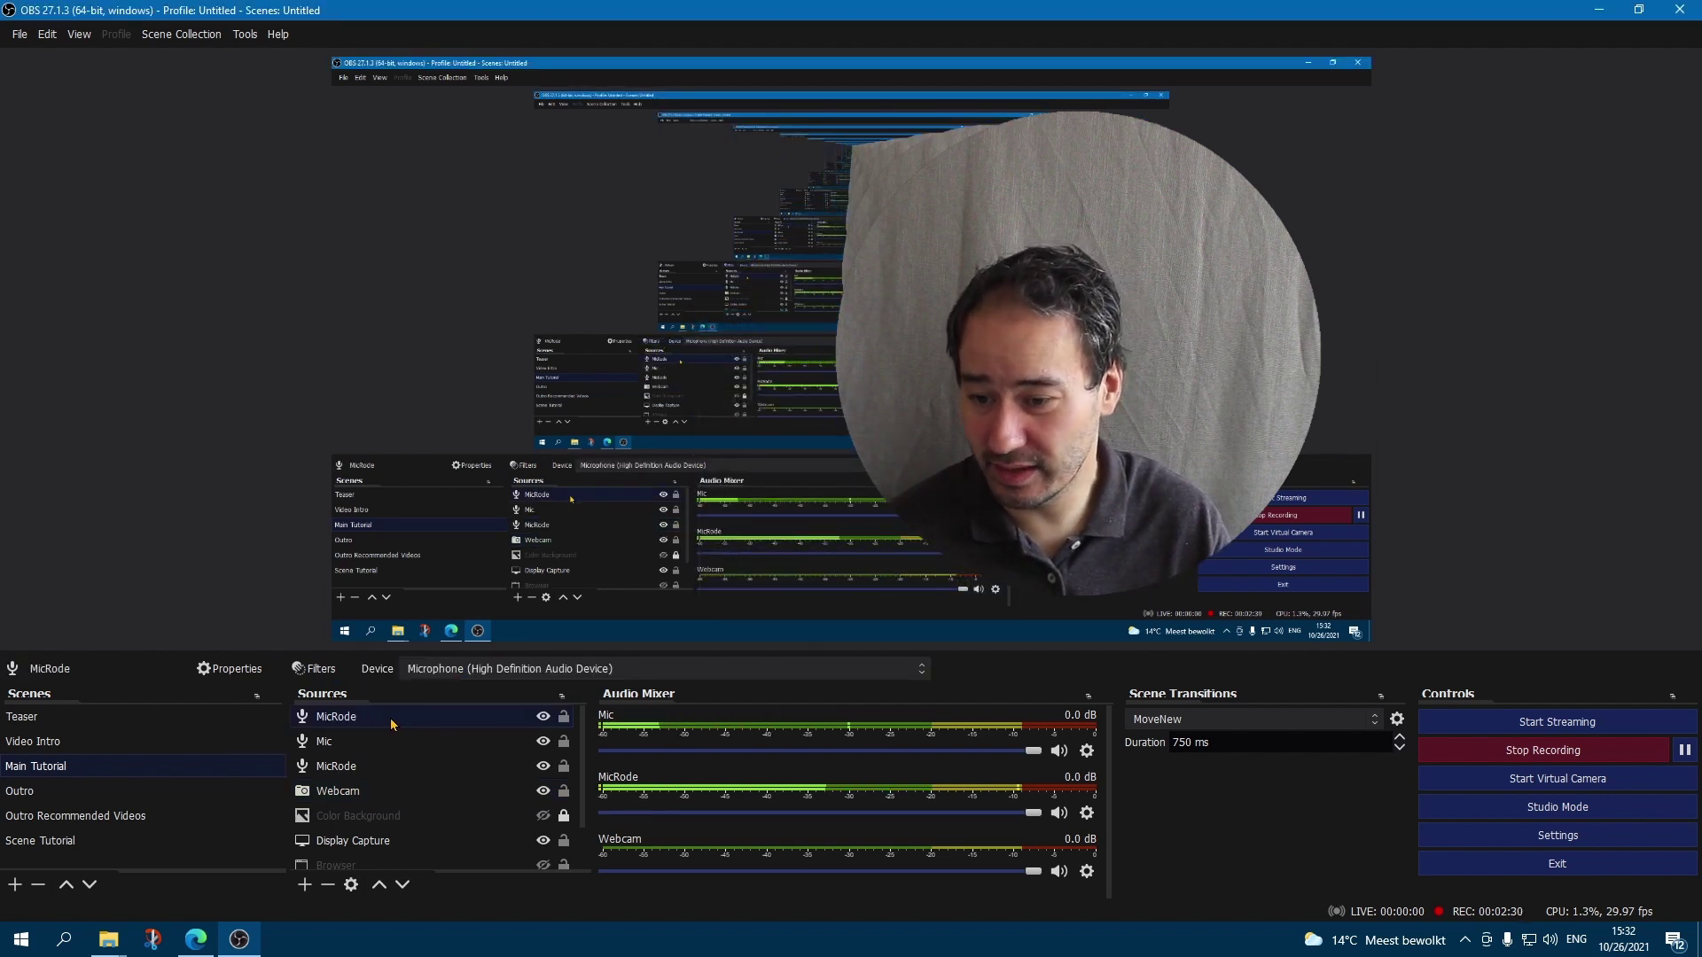
- Remove the Mic source from the Main Tutorial scene
click(514, 740)
key(Delete)
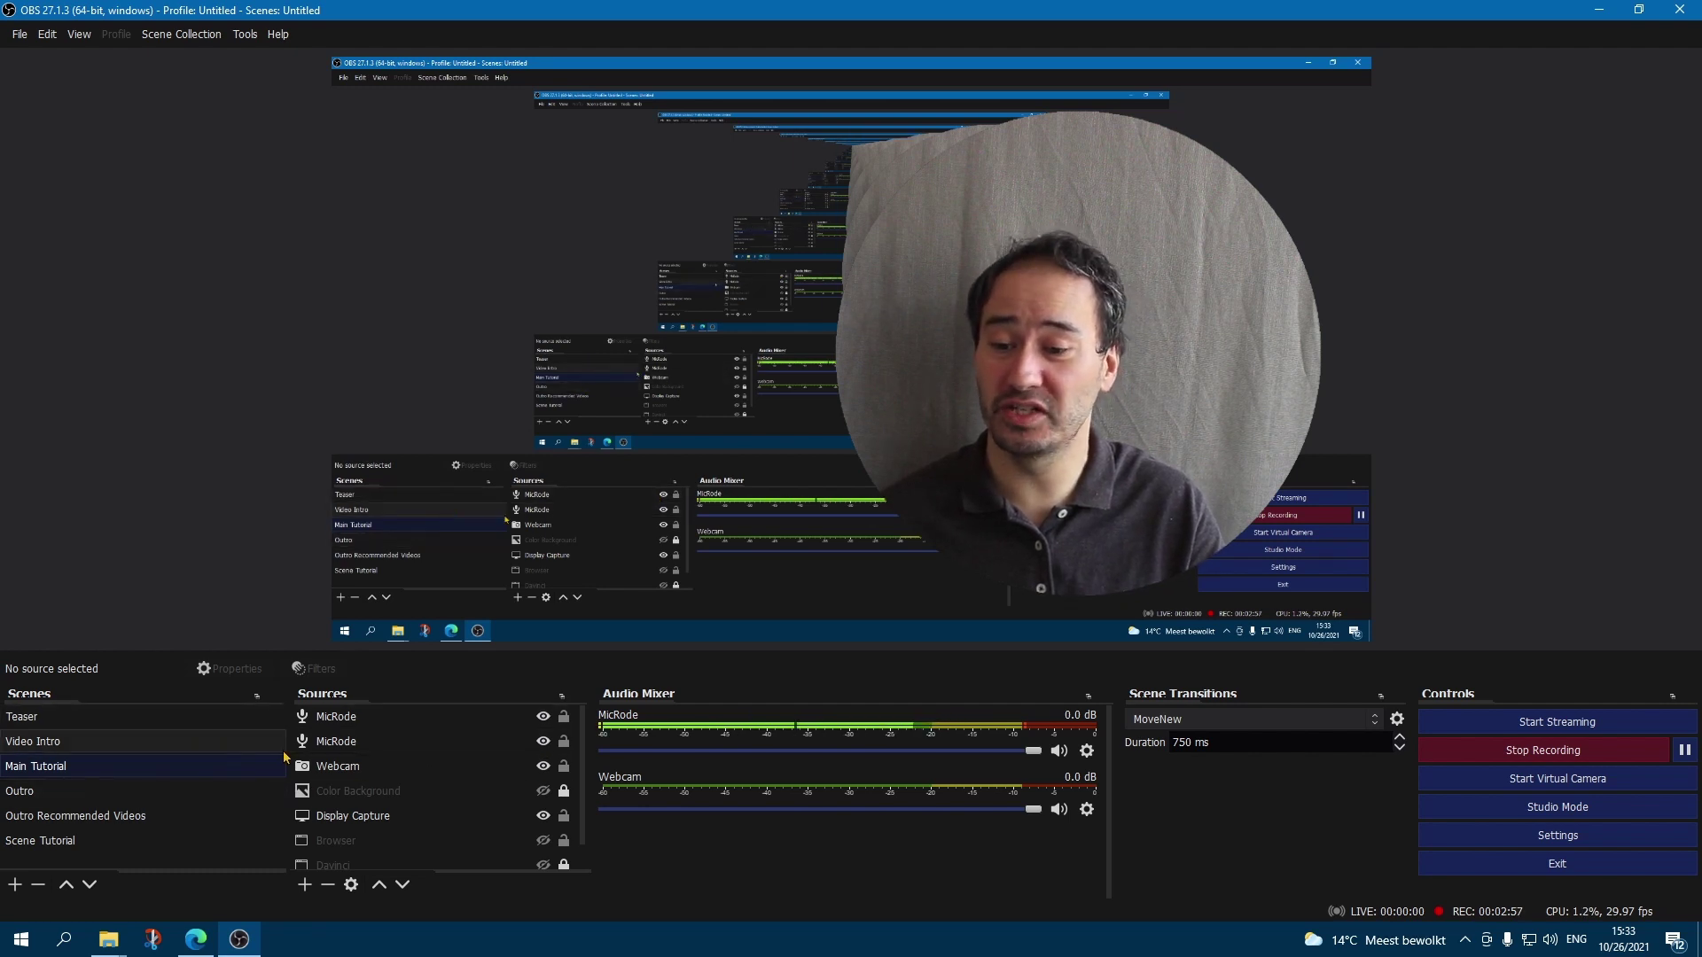
click(188, 717)
click(157, 769)
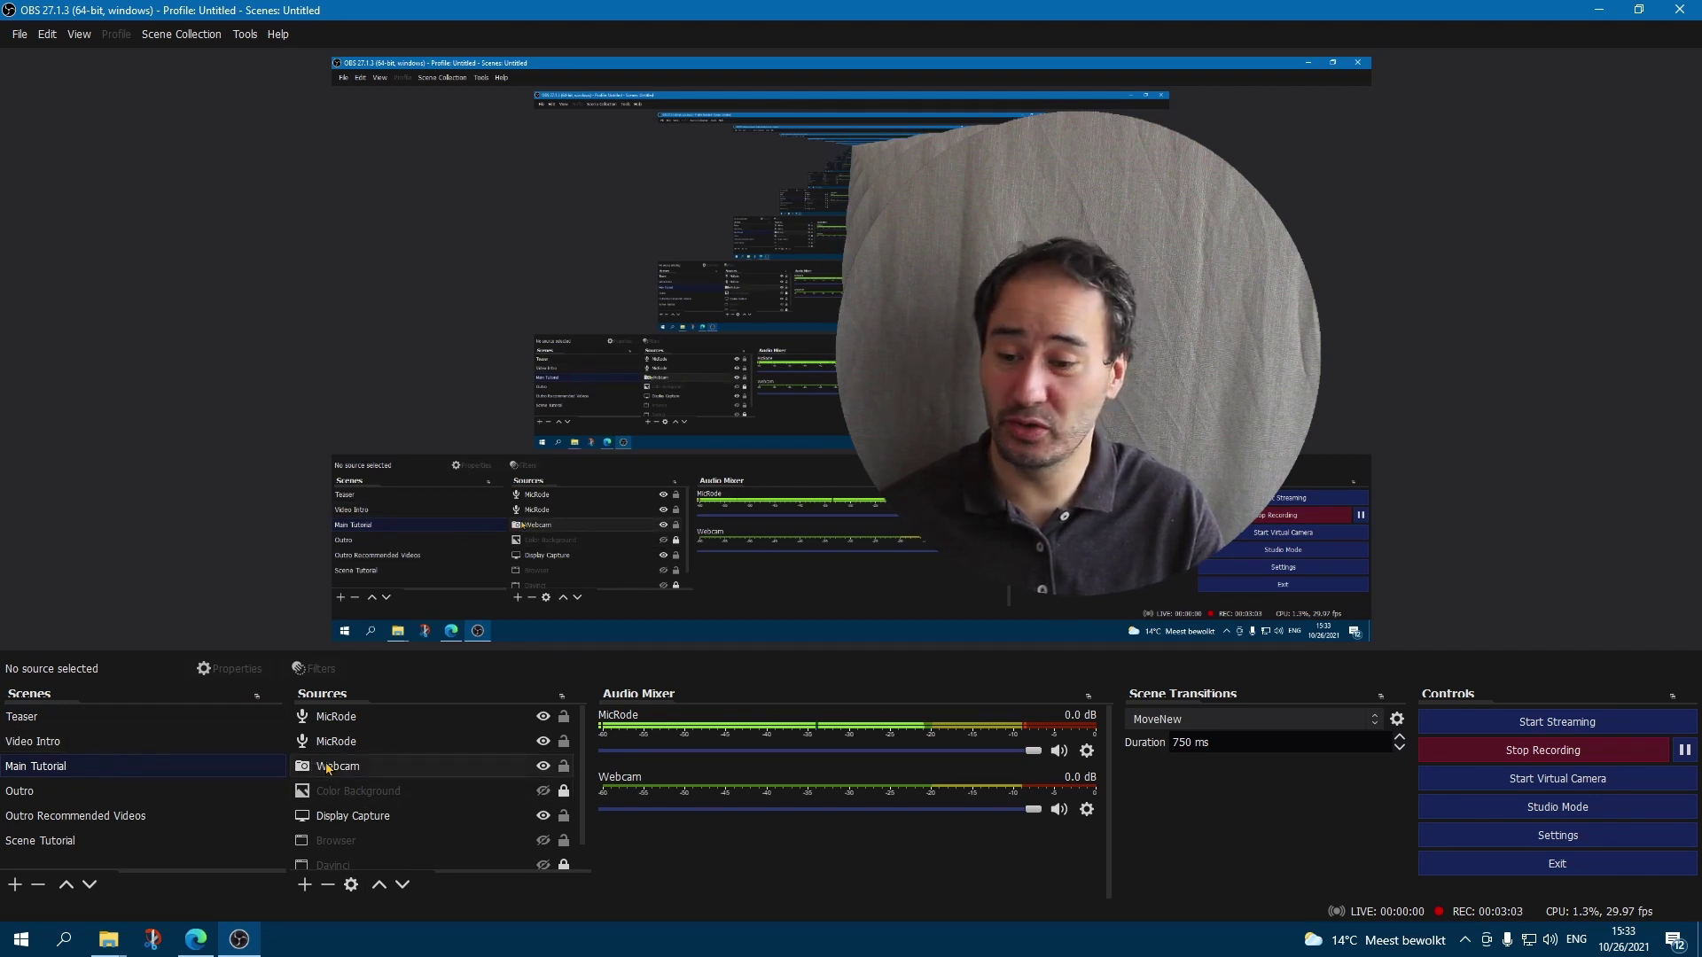
click(305, 886)
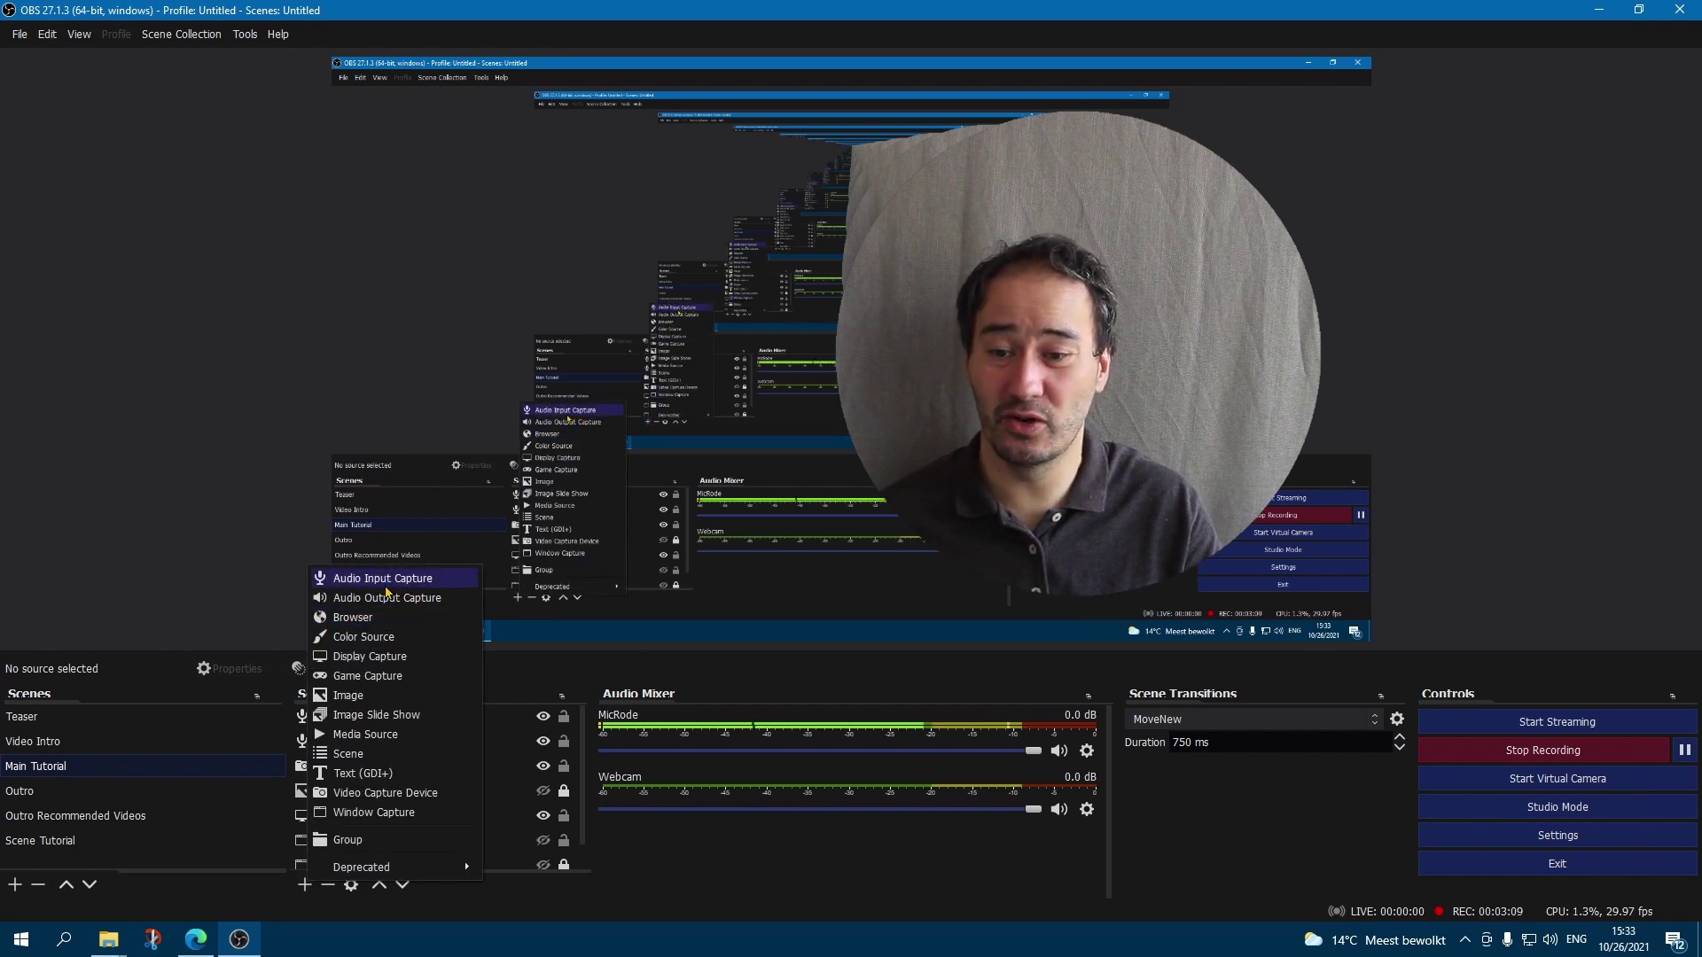
click(390, 579)
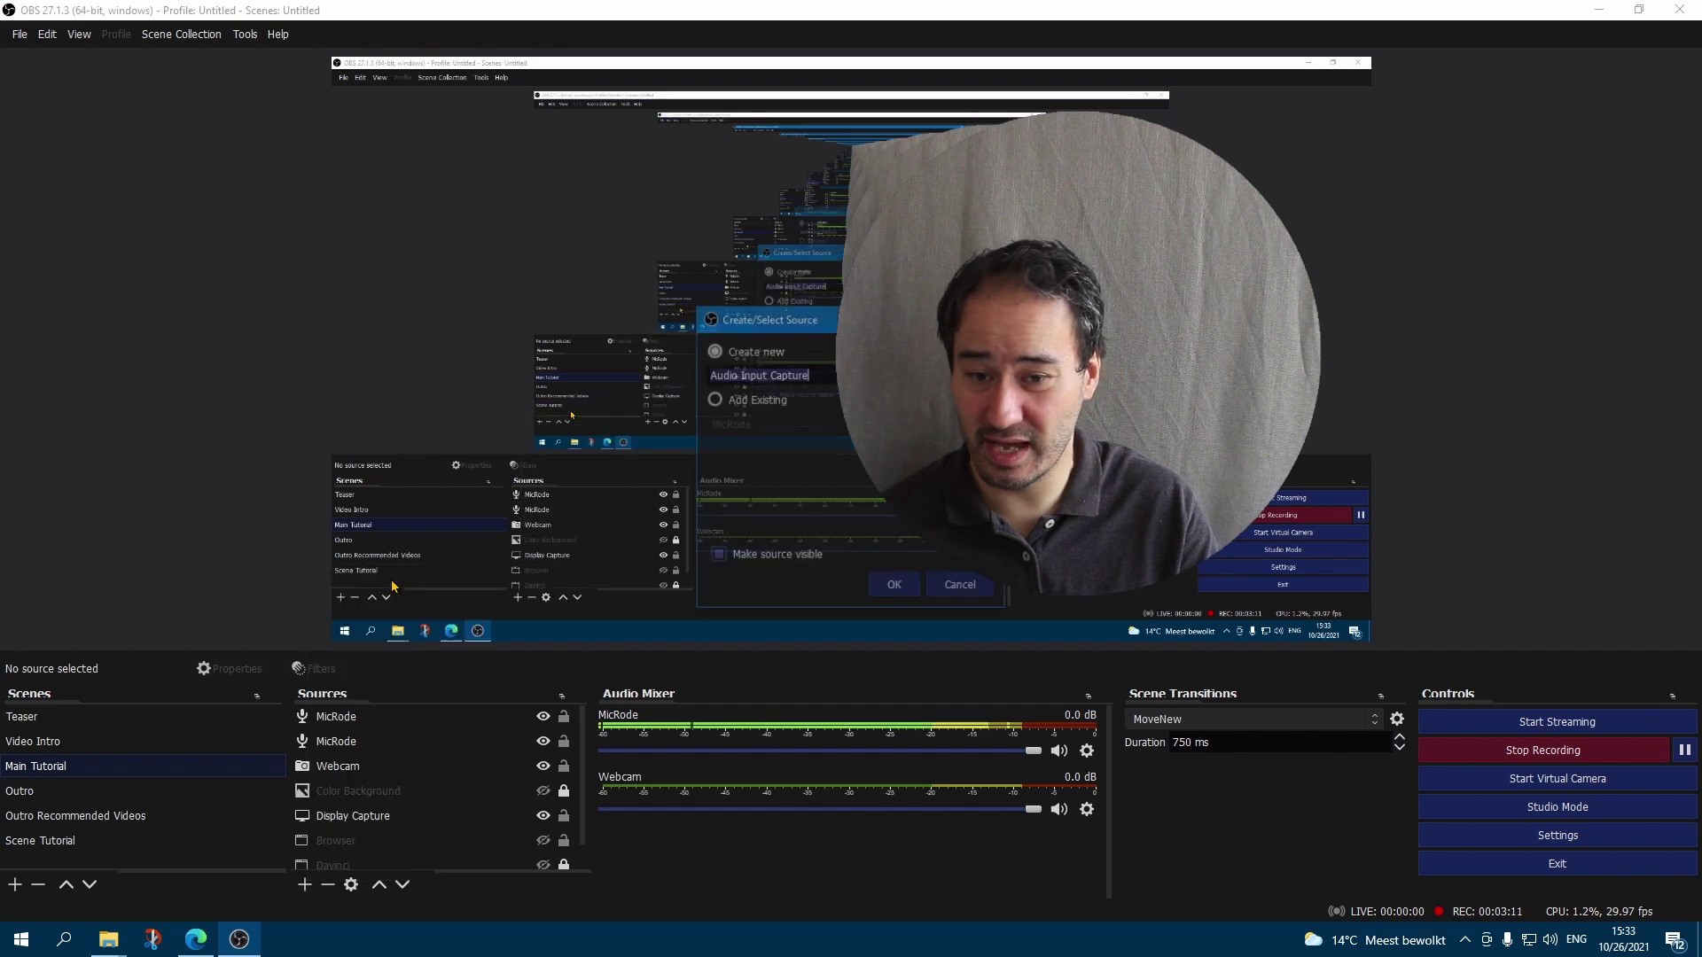
drag(915, 328, 752, 159)
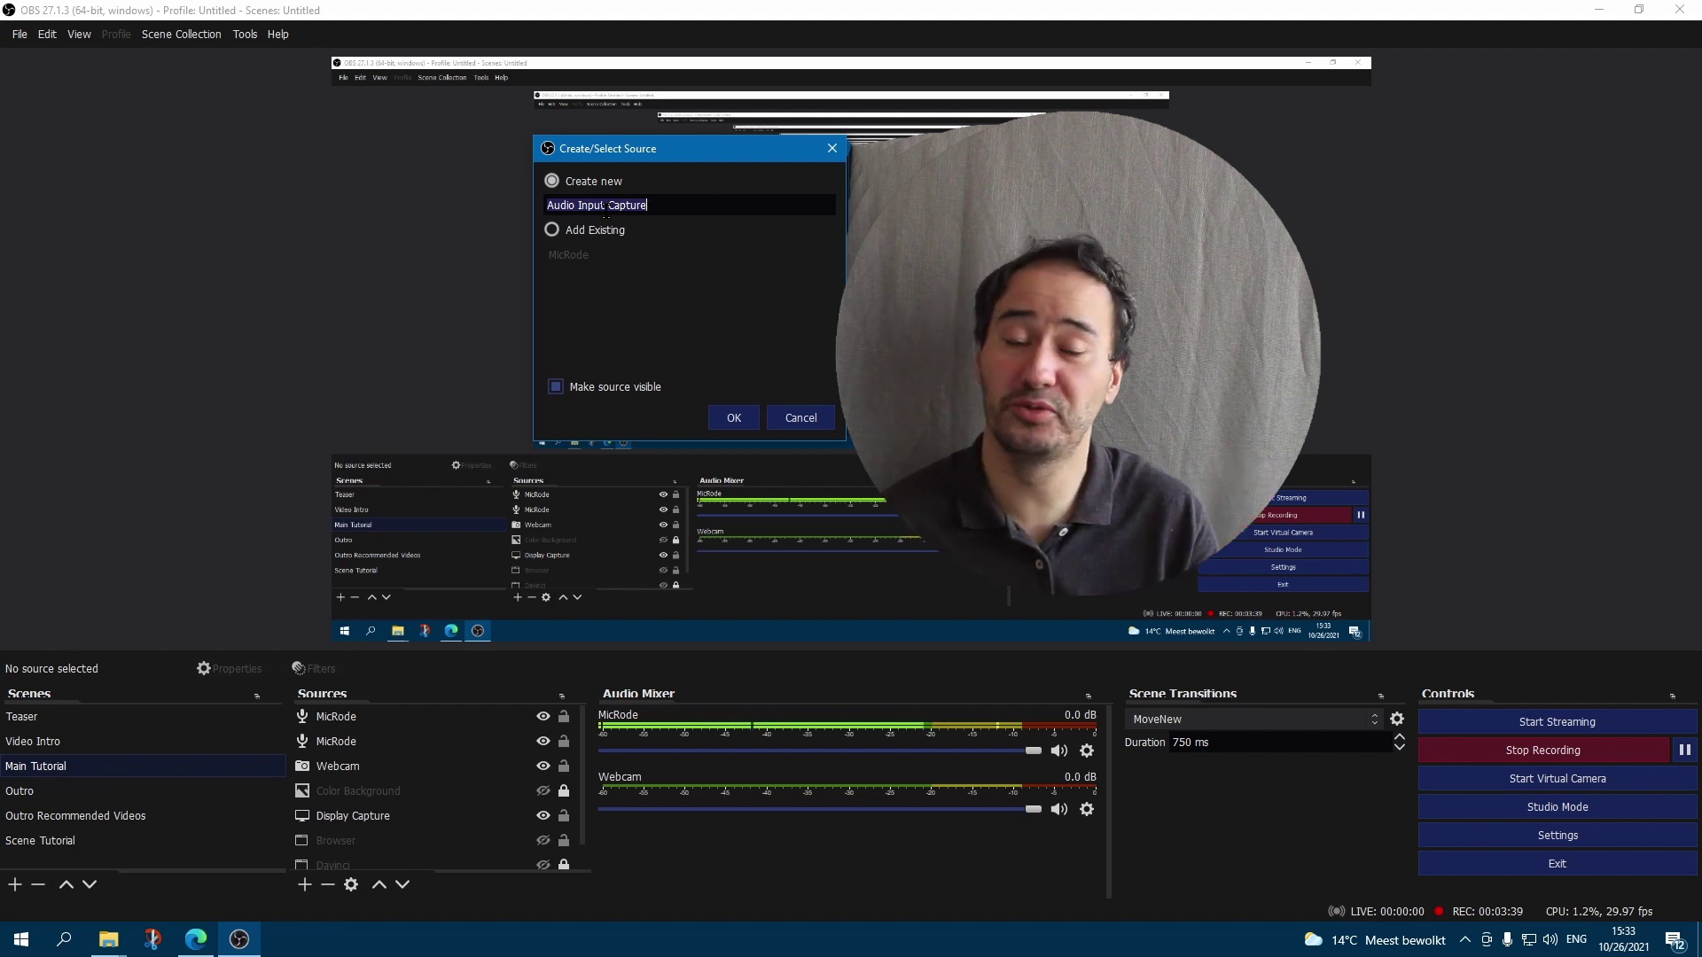
click(563, 233)
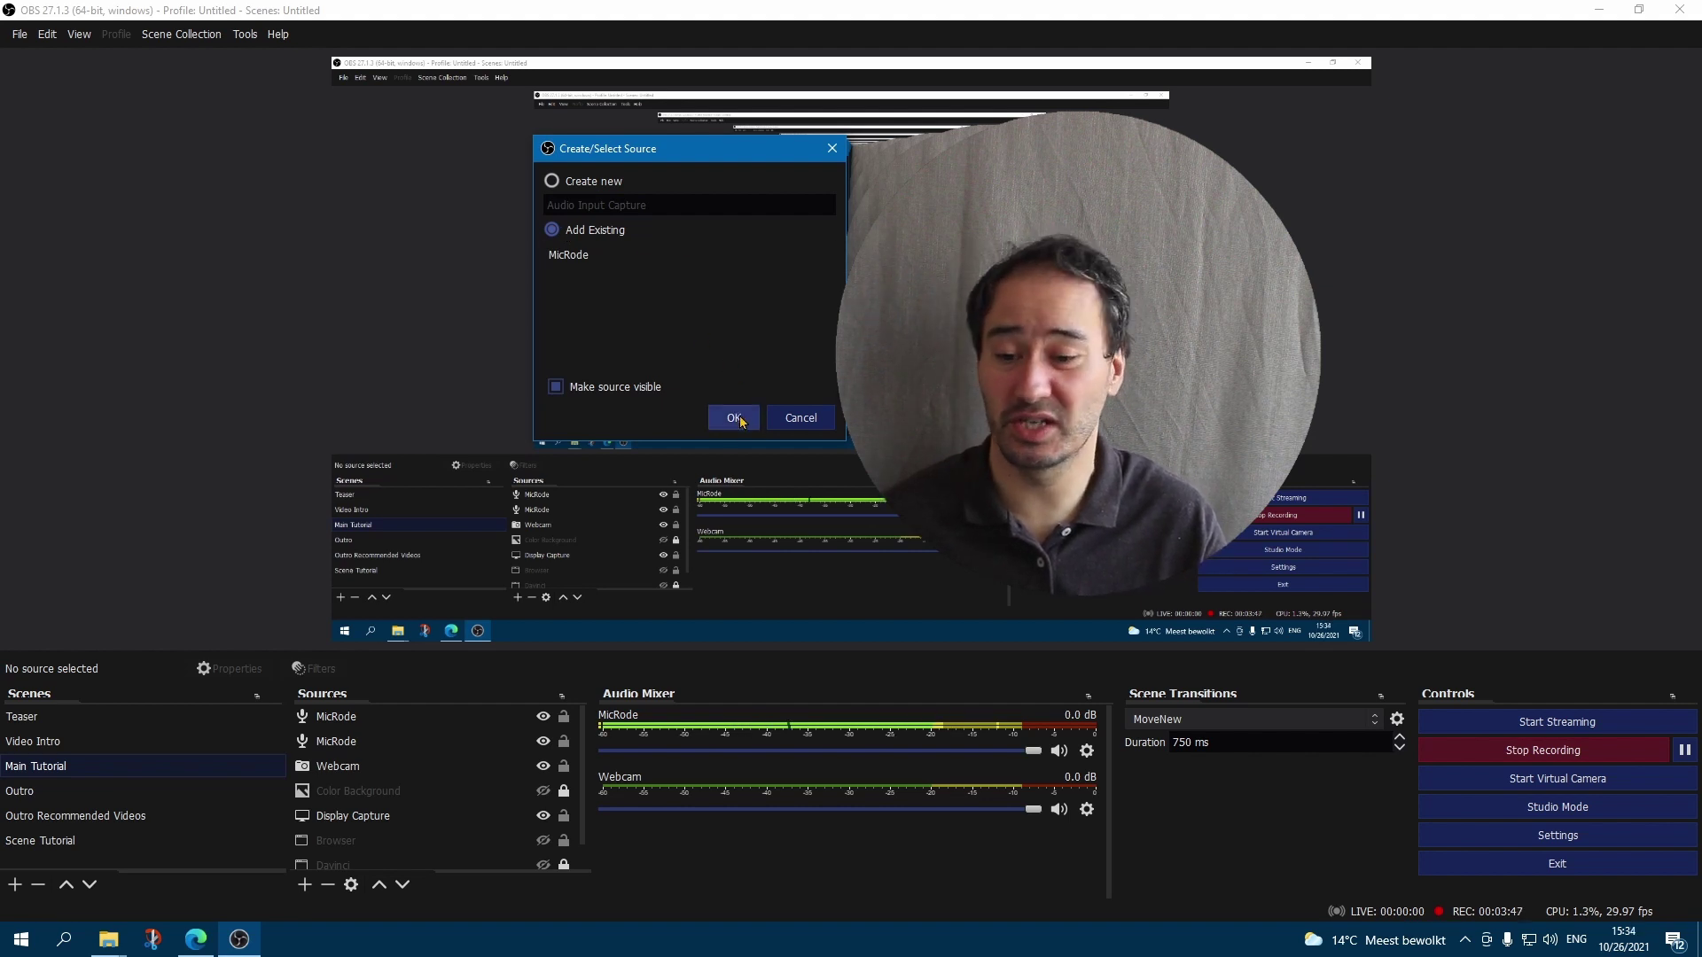
click(800, 419)
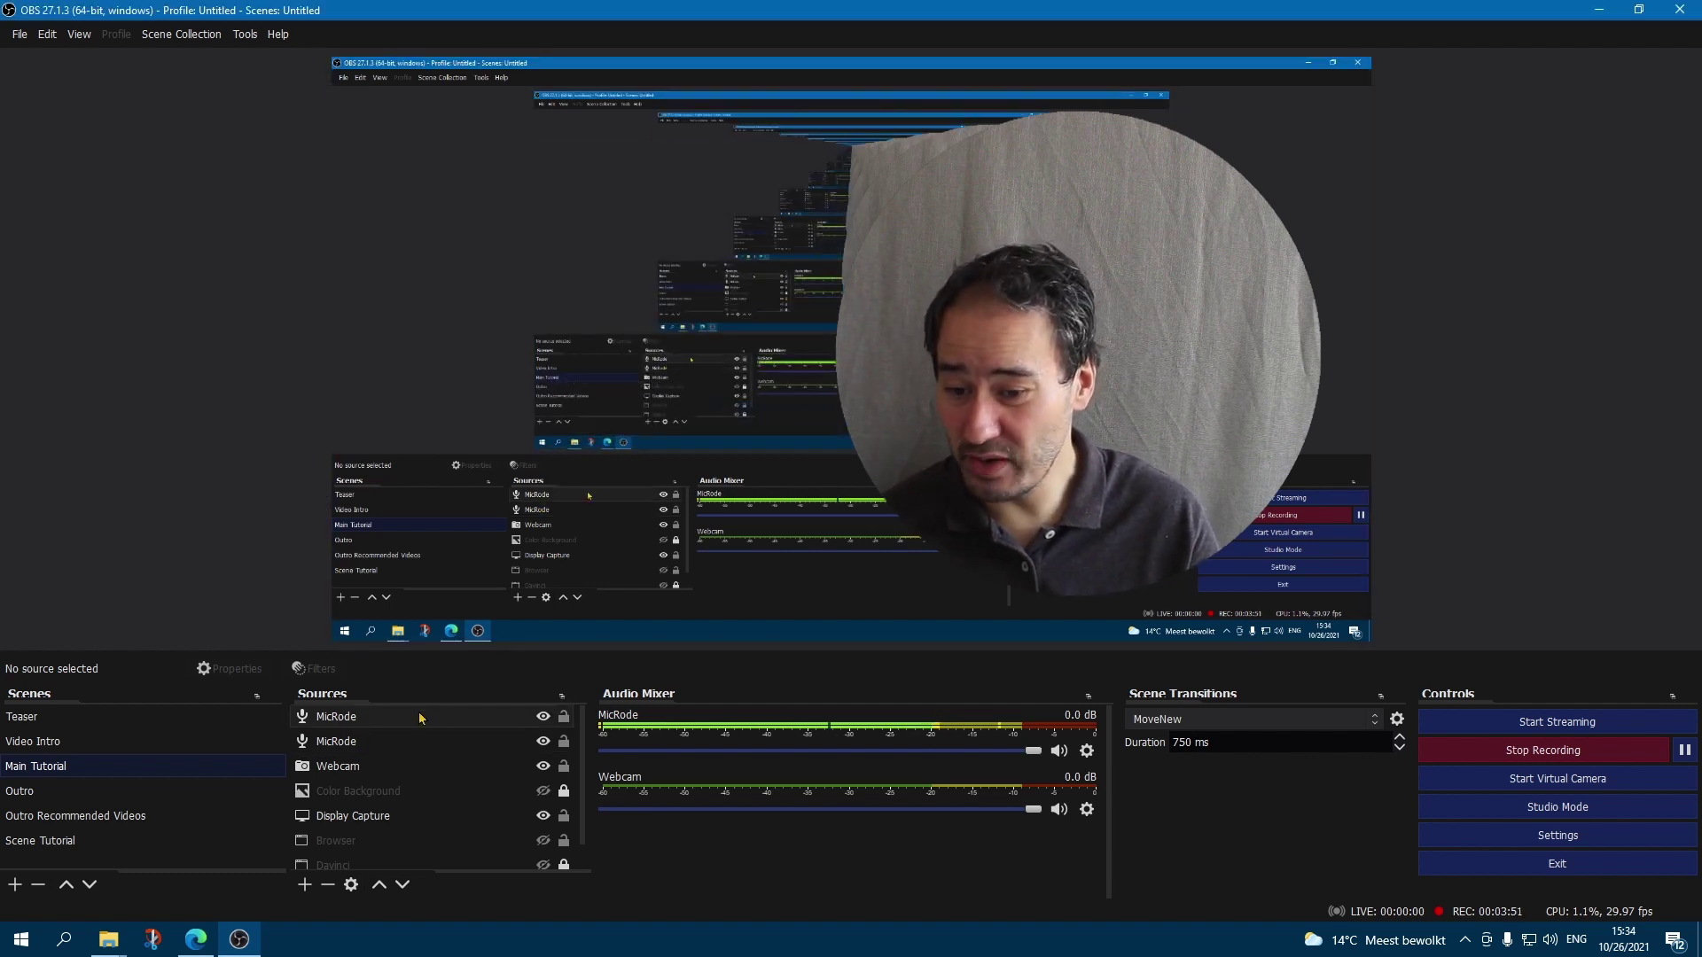
- Remove the duplicate MicRode source from the Main Tutorial scene
right_click(509, 713)
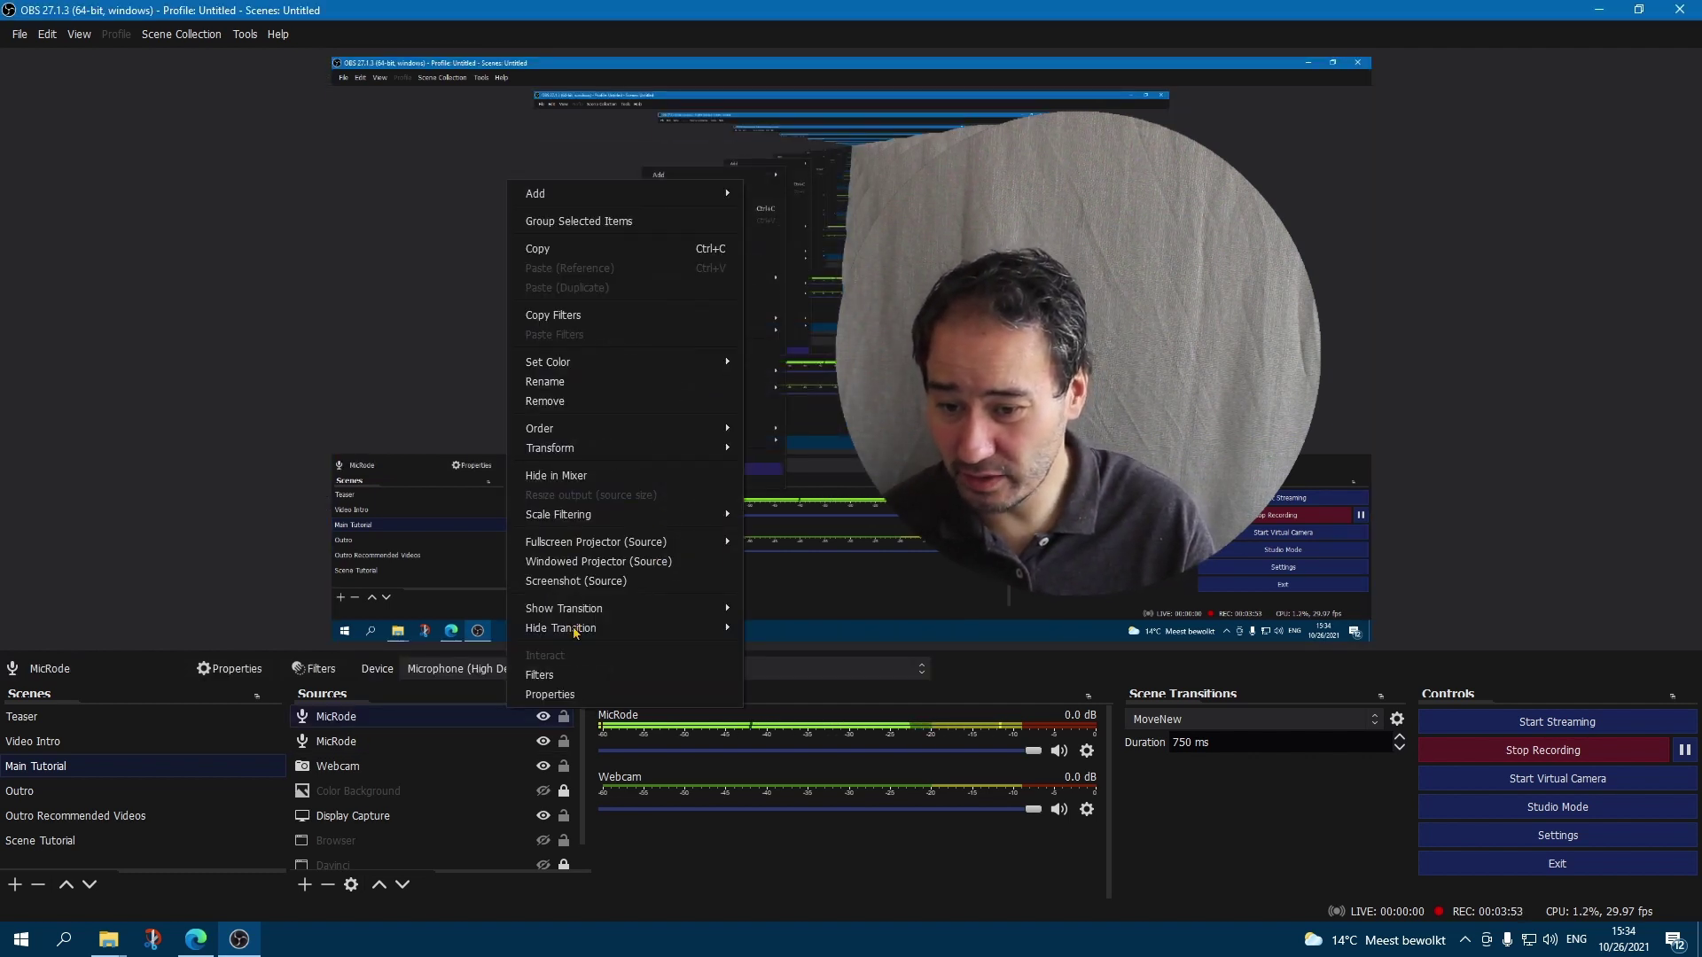
click(546, 382)
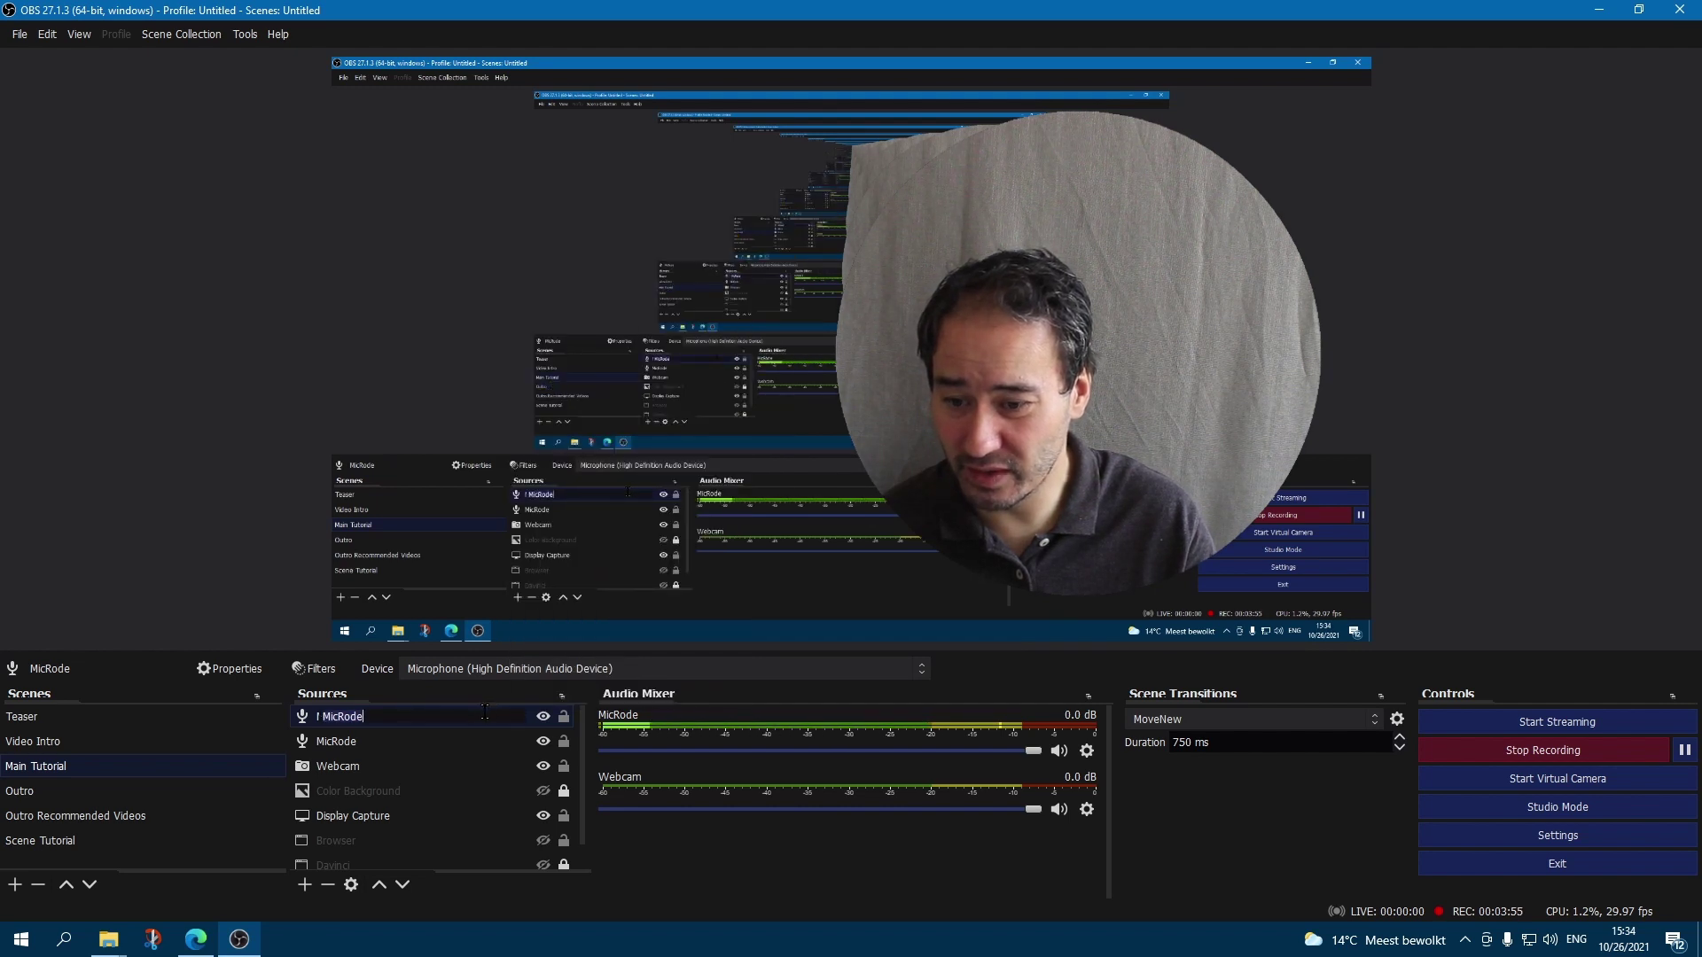
key(Escape)
right_click(467, 712)
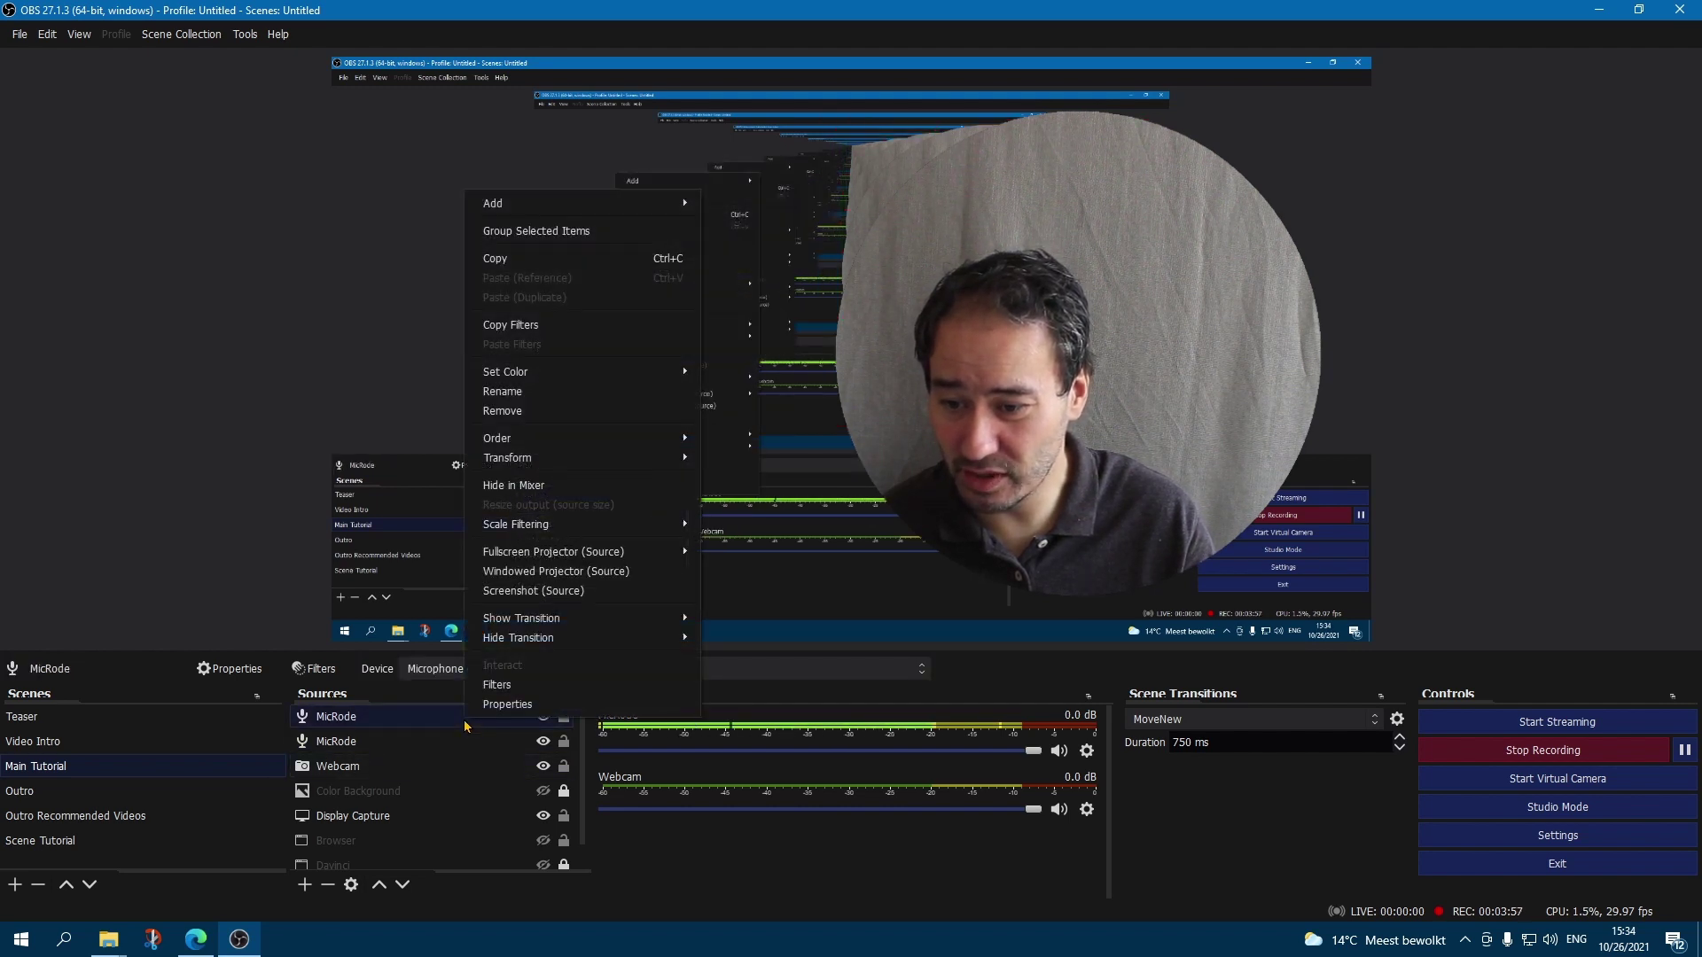
click(522, 412)
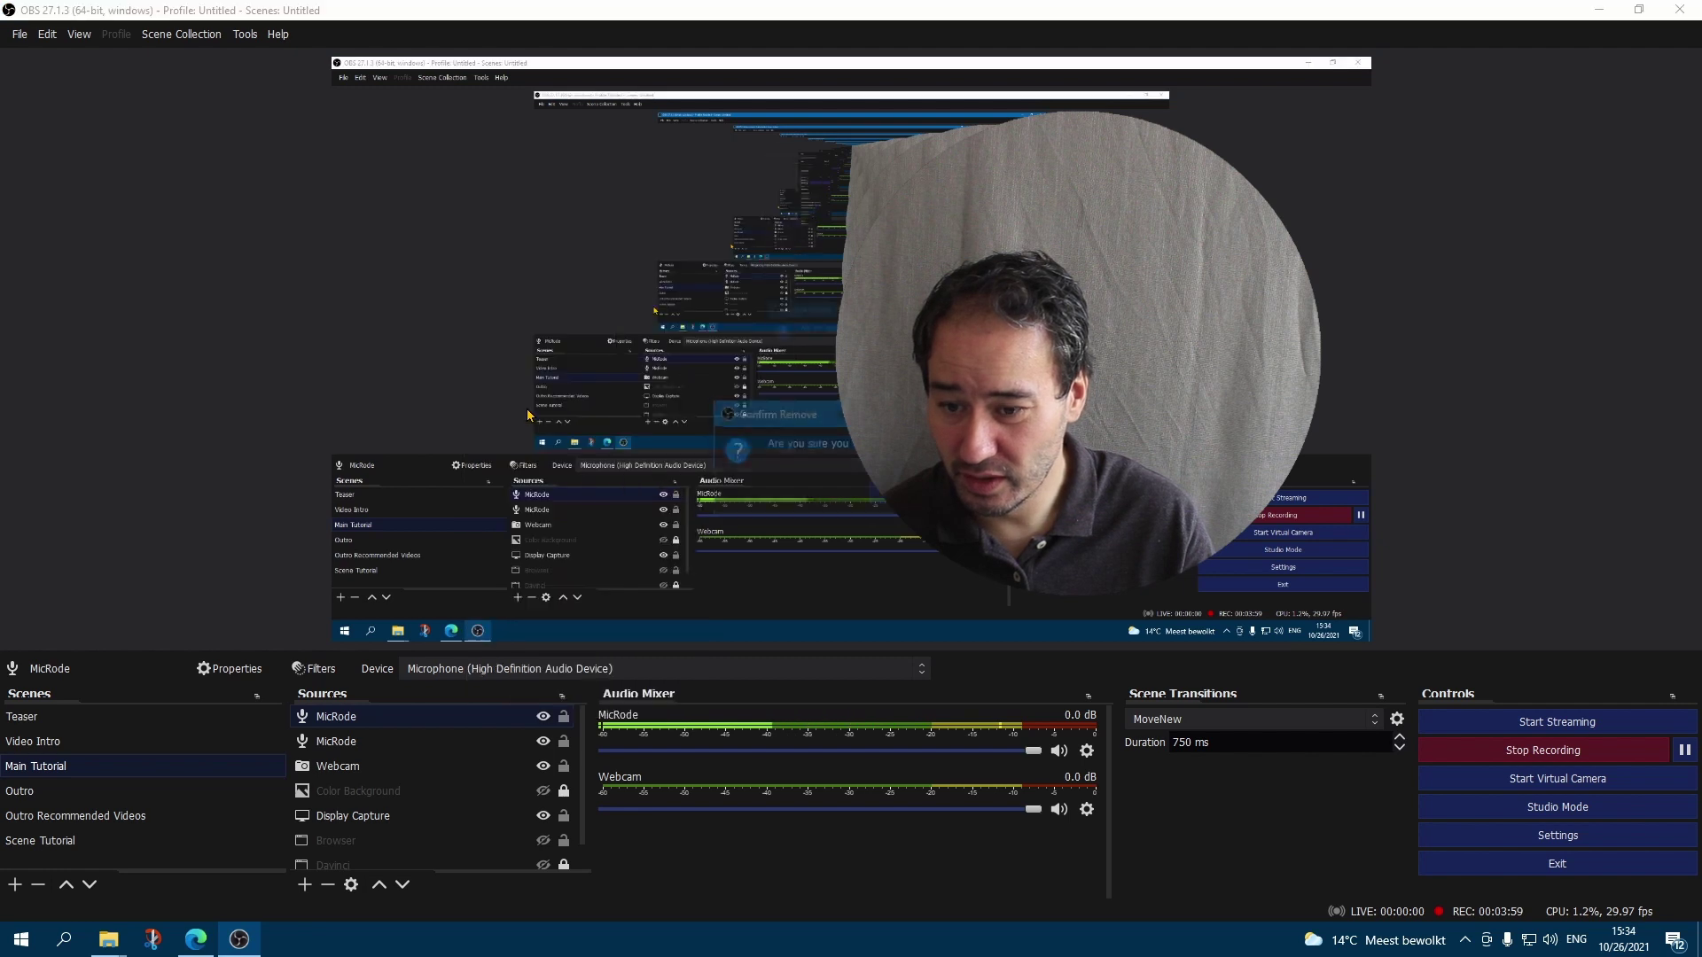
click(798, 729)
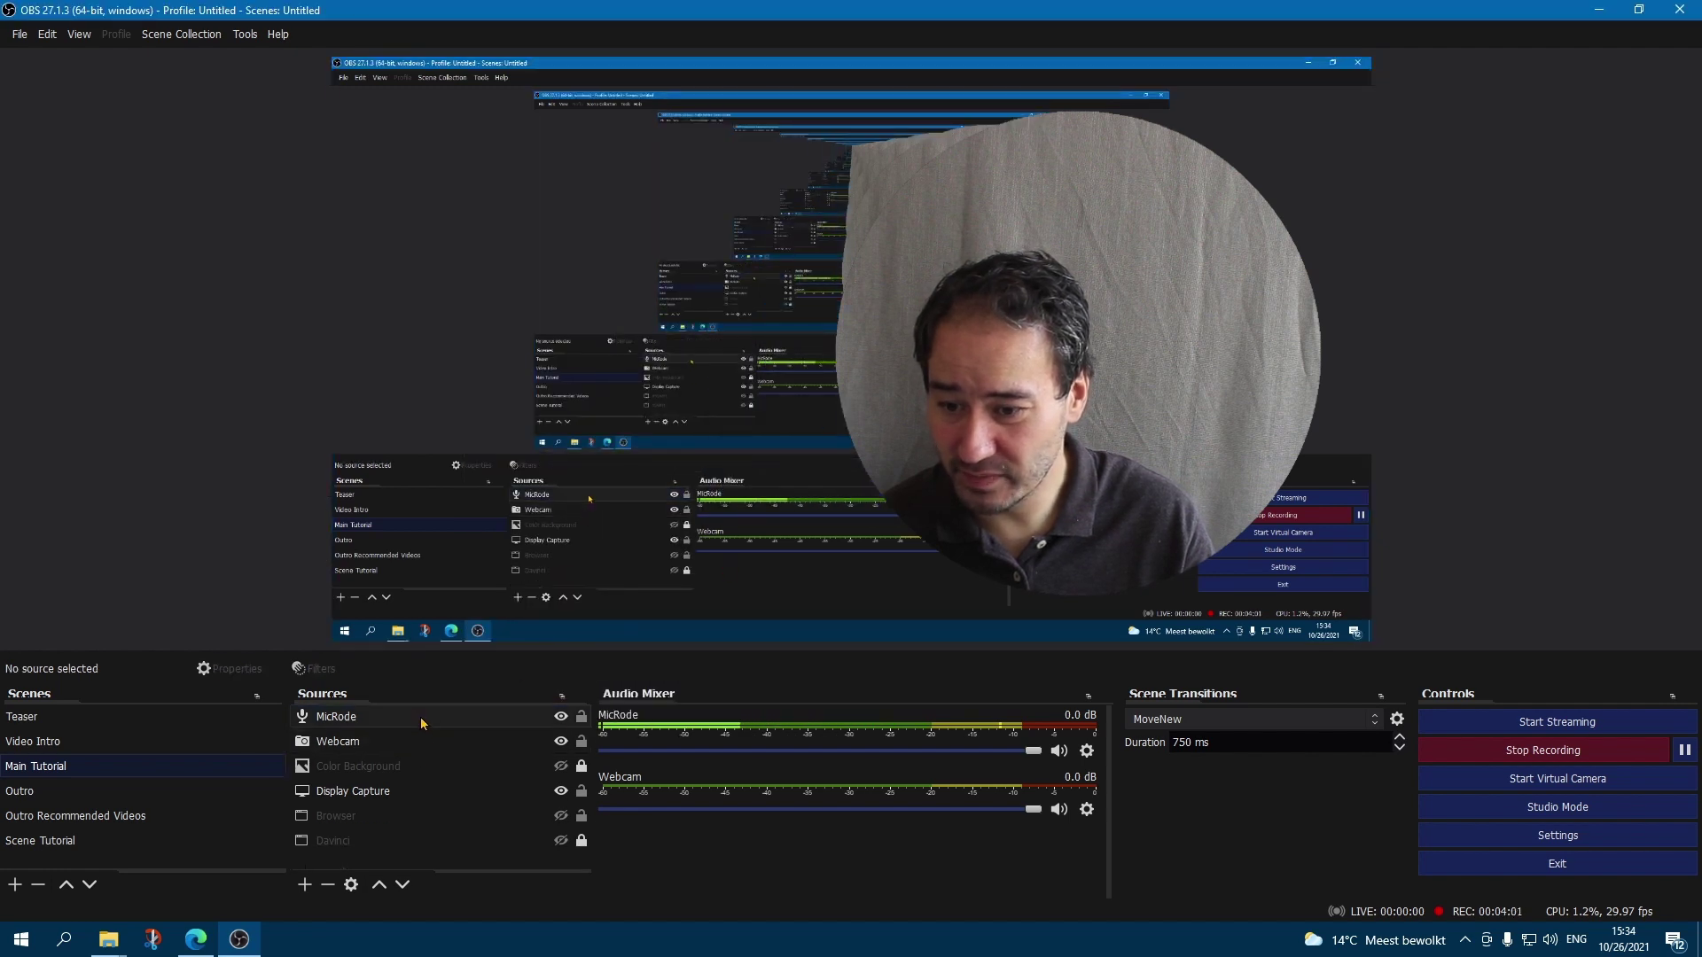
- Check the MicRode source's audio filters and the devices selectable in its properties, leaving the settings as they are
click(315, 668)
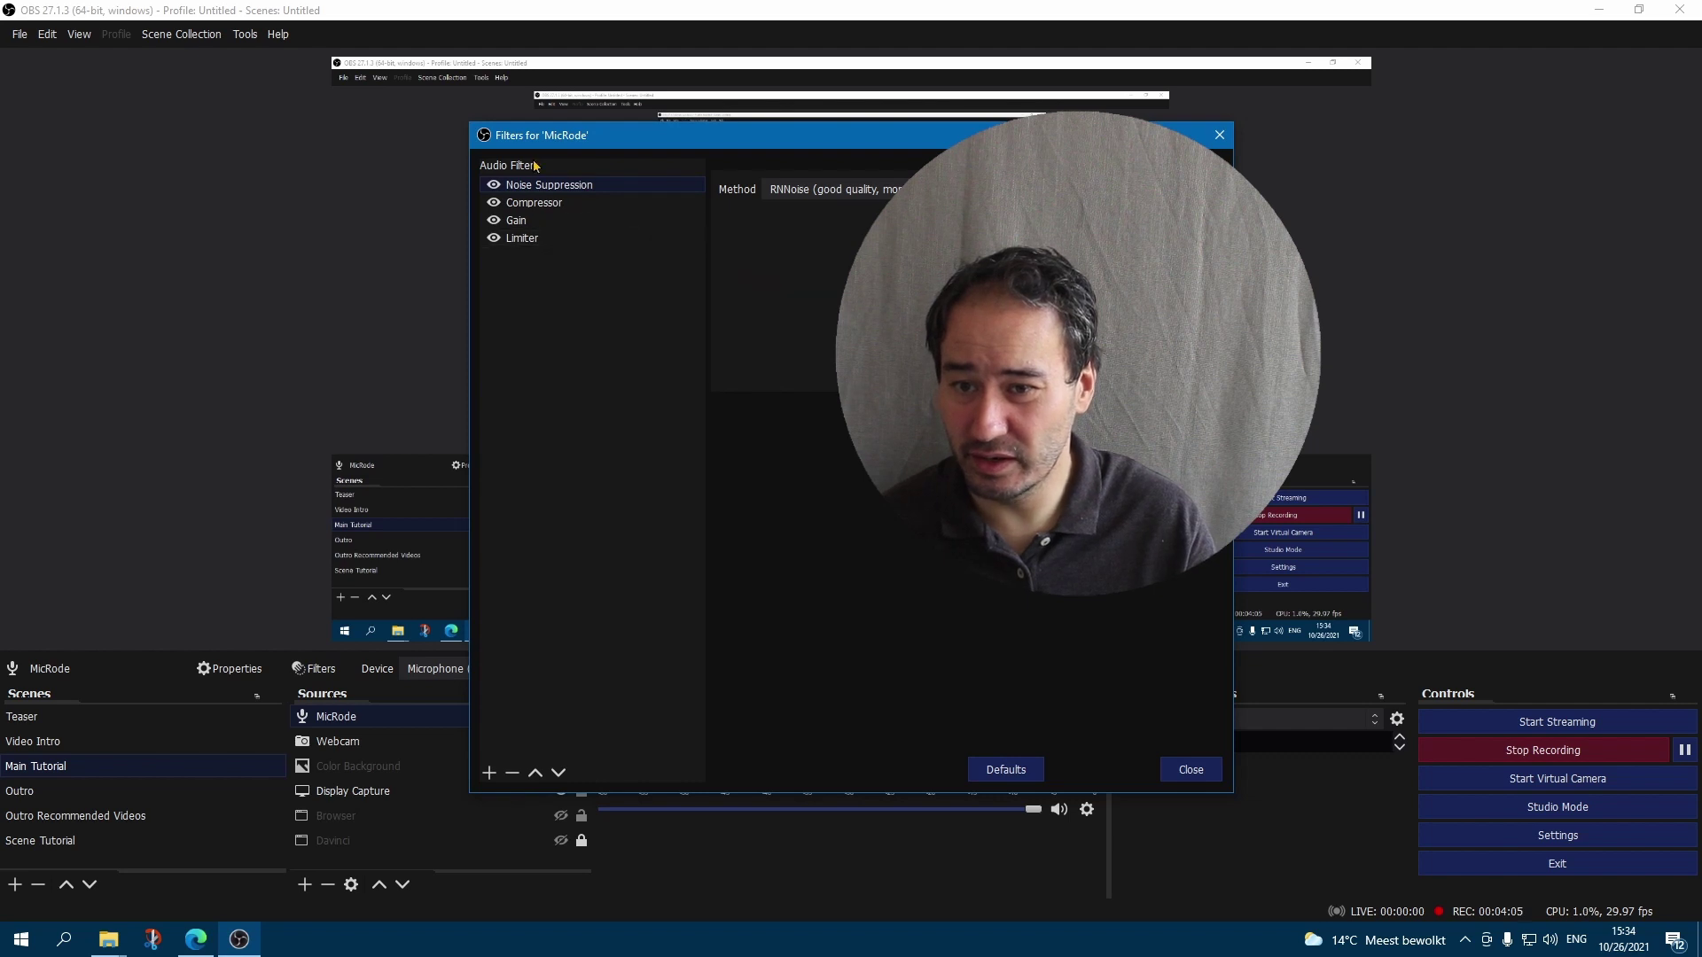
click(1190, 769)
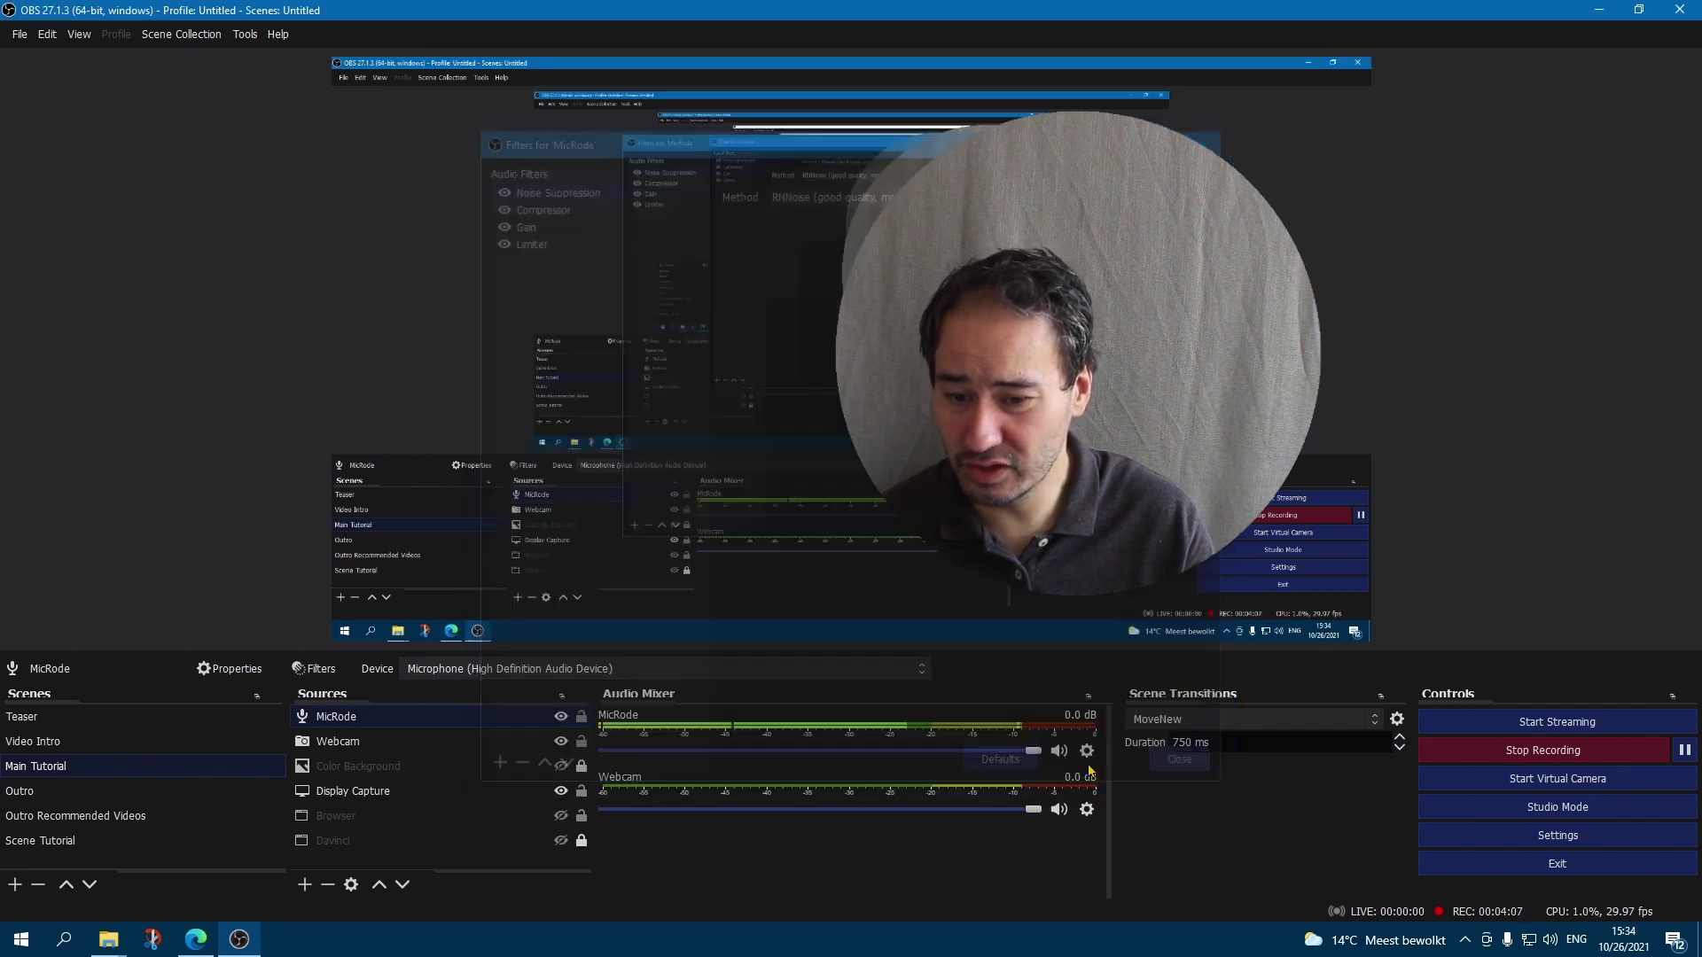
right_click(381, 720)
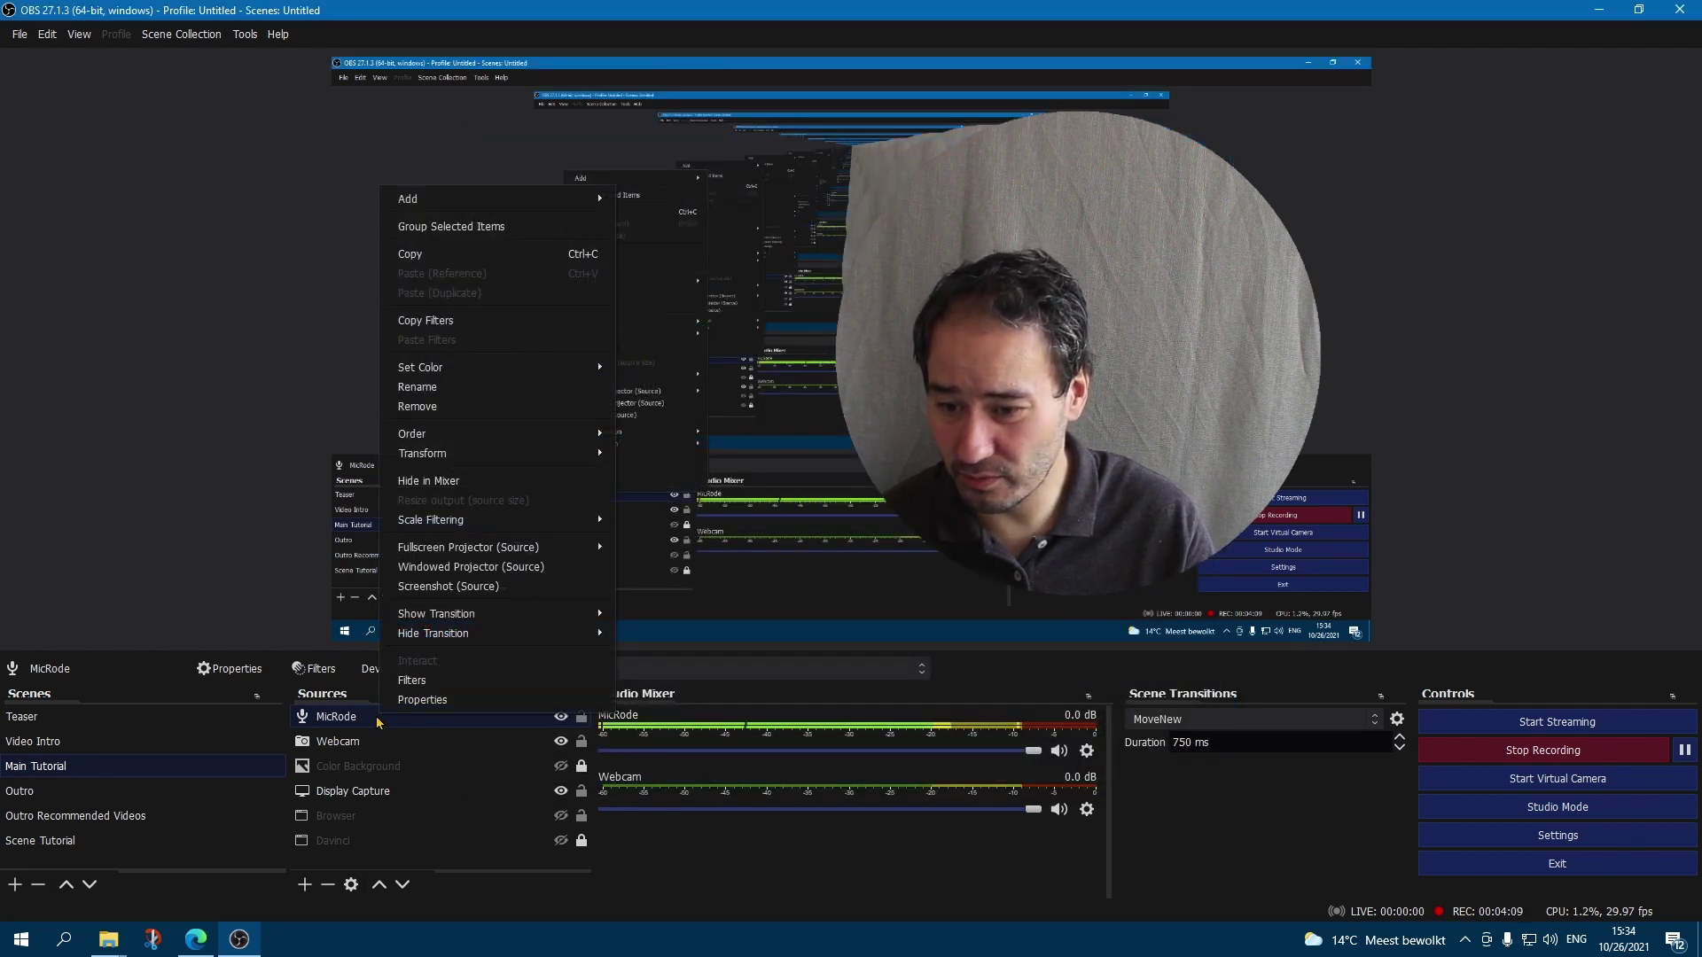
click(412, 701)
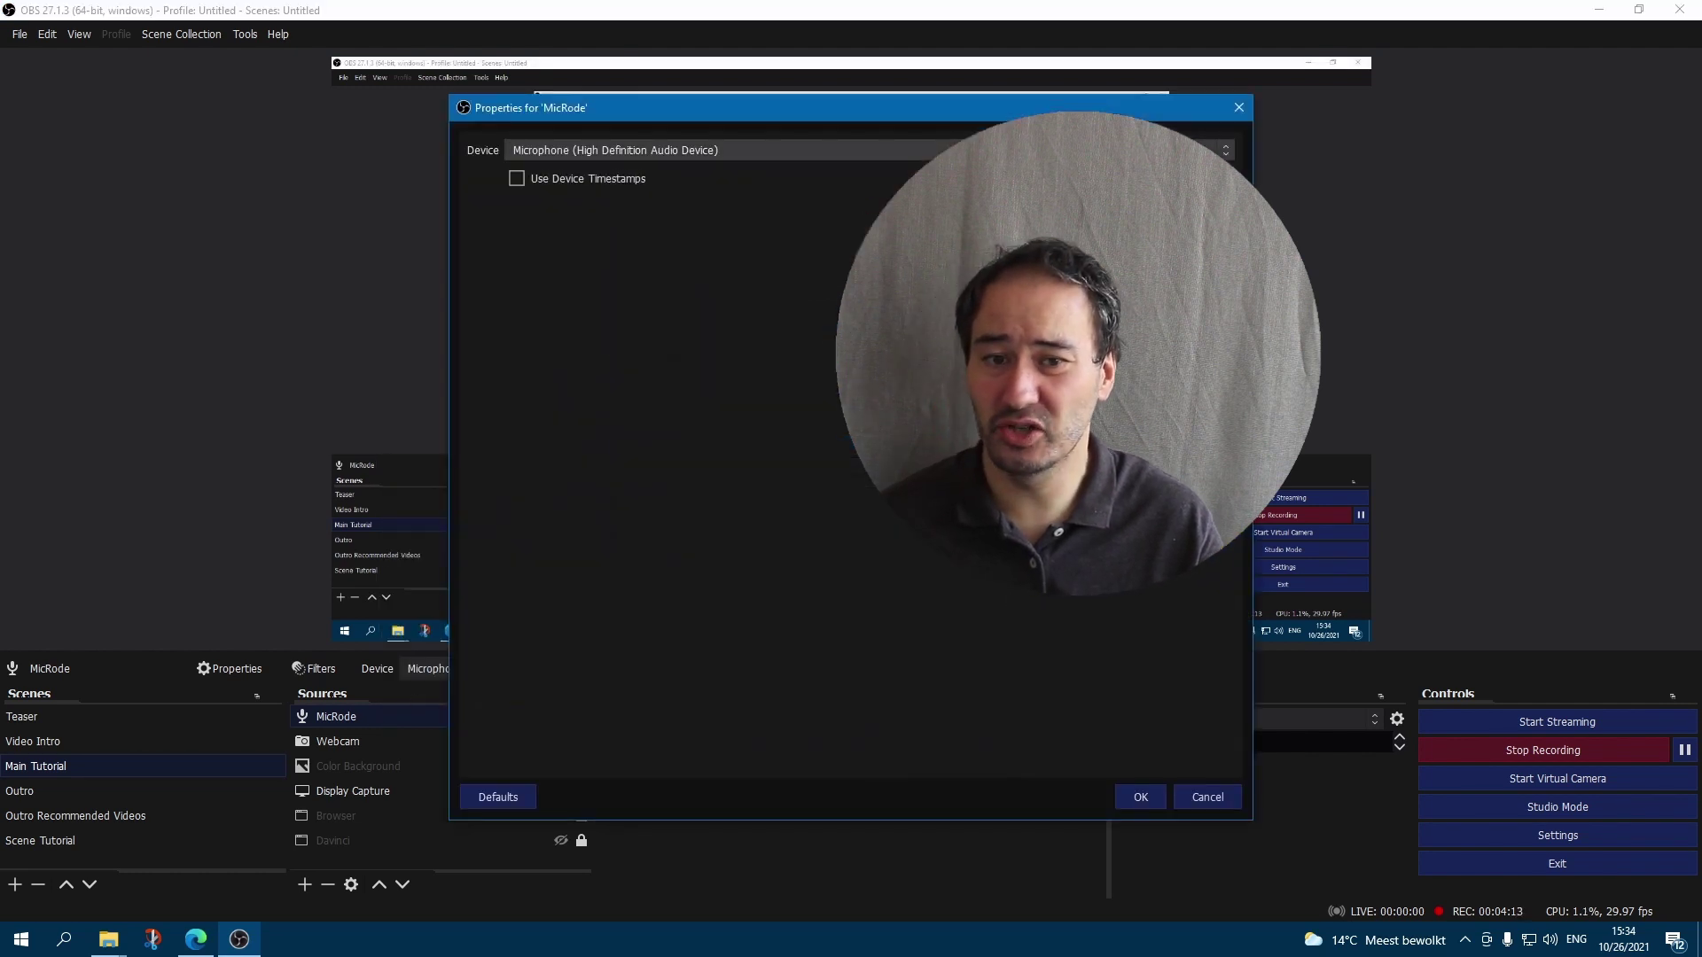
click(1223, 151)
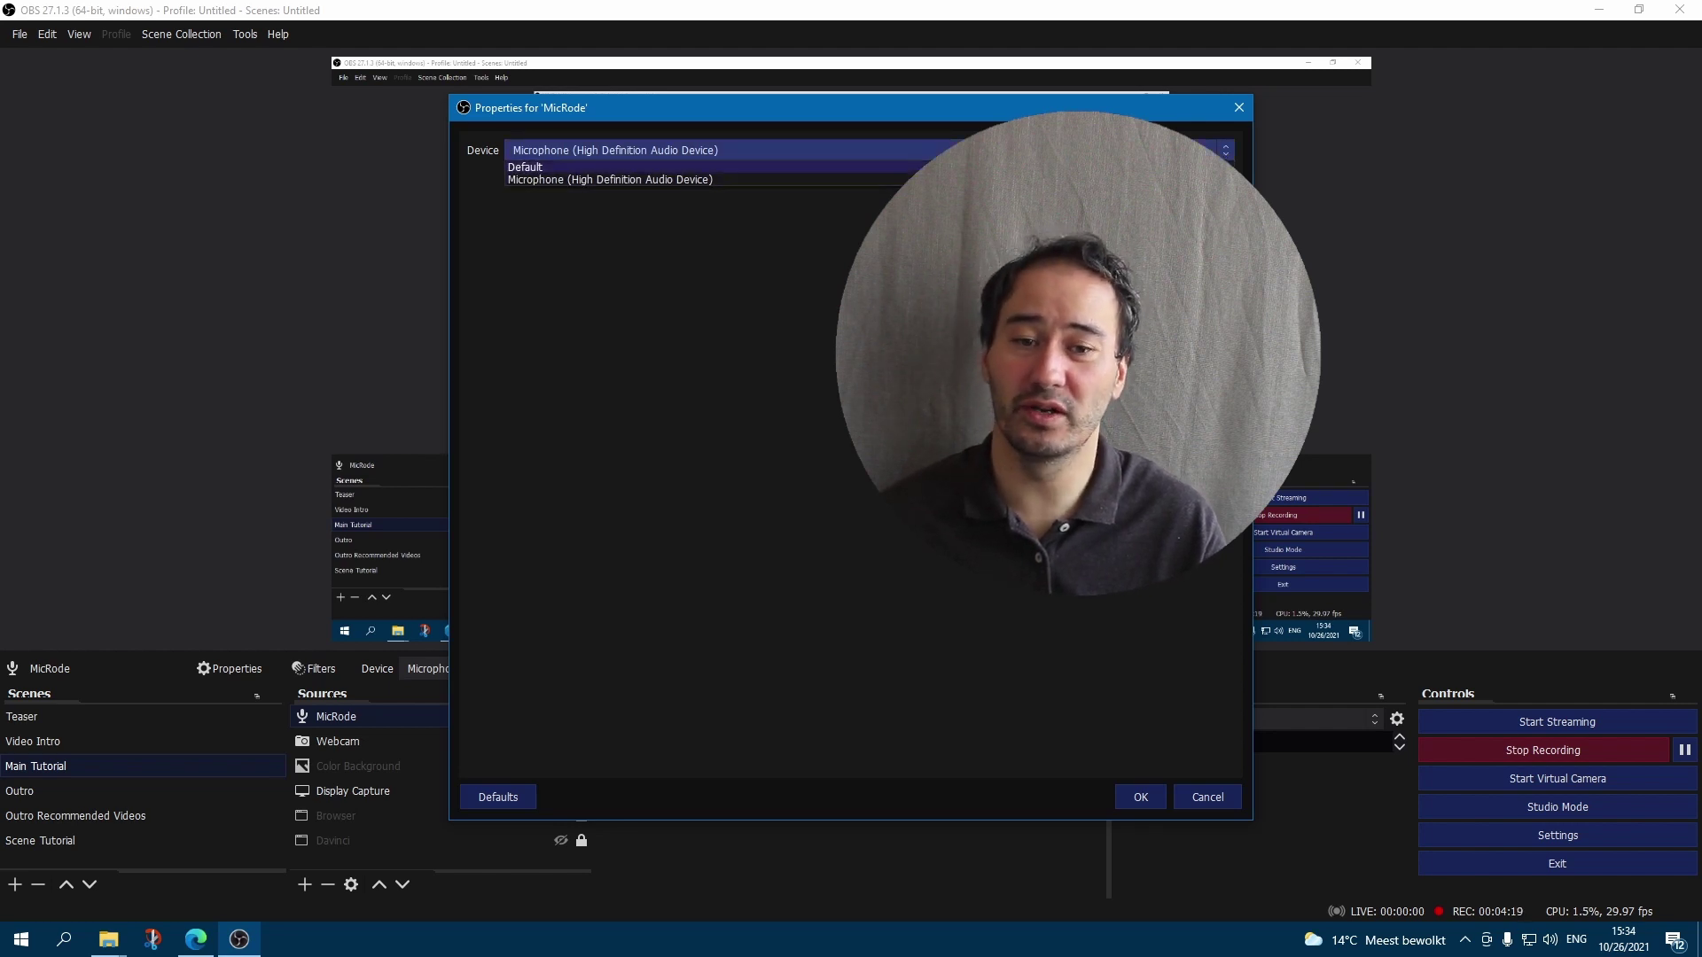
click(970, 117)
drag(846, 111, 560, 98)
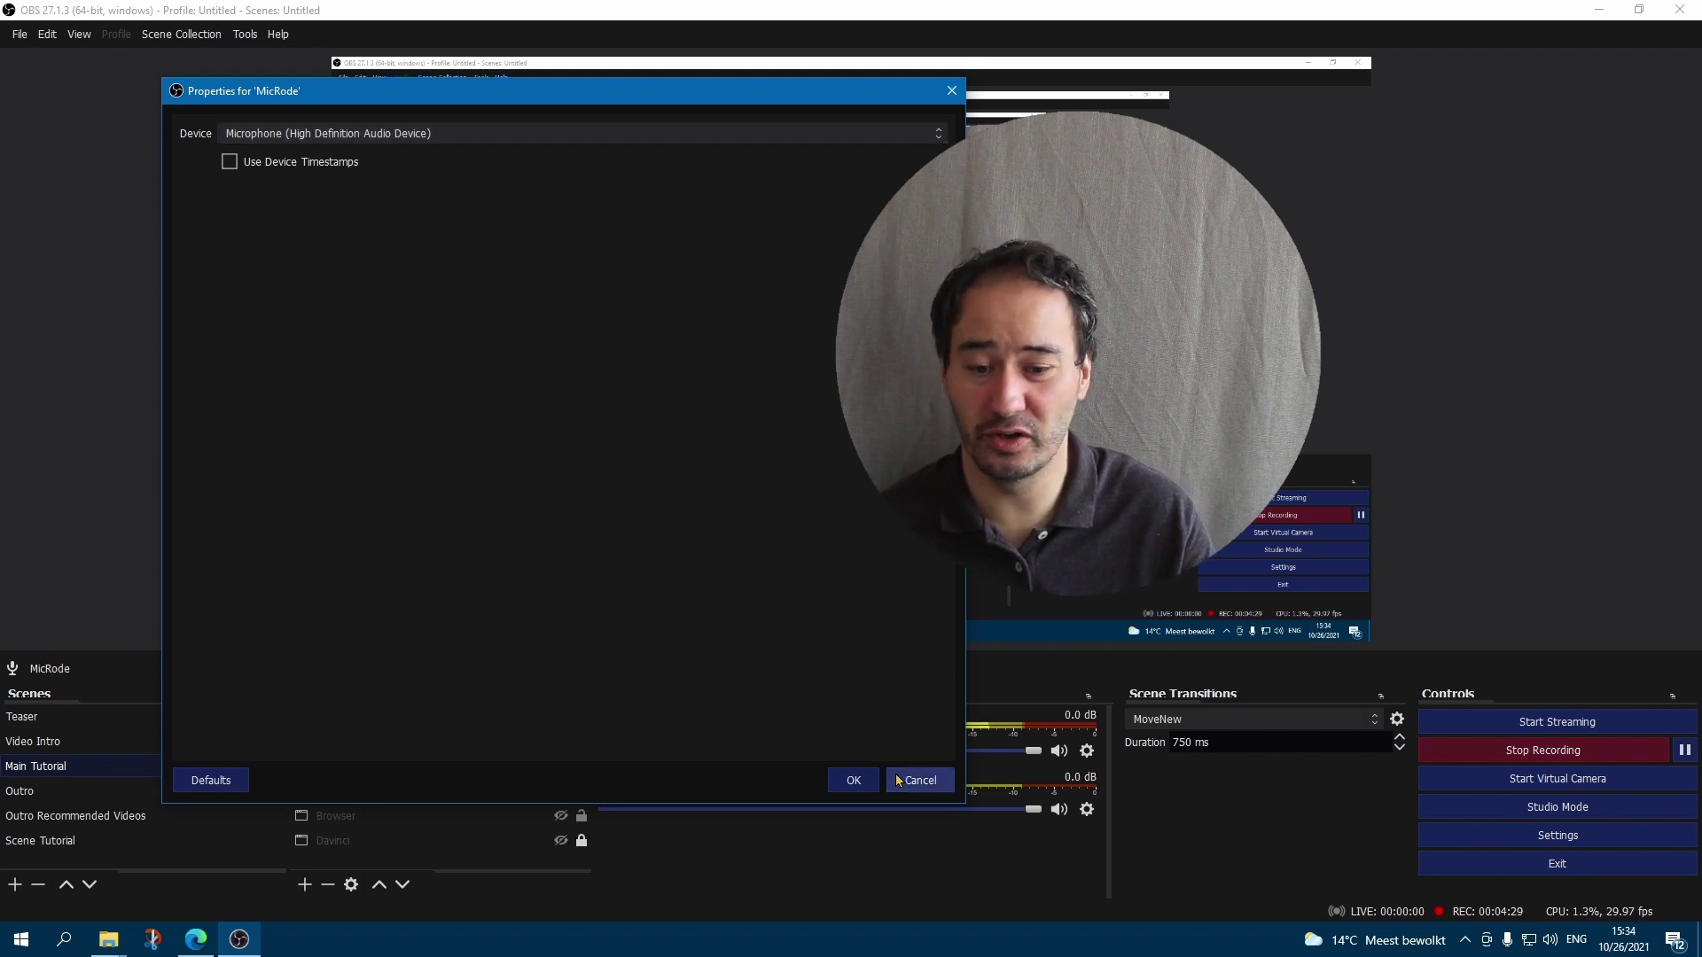
click(920, 780)
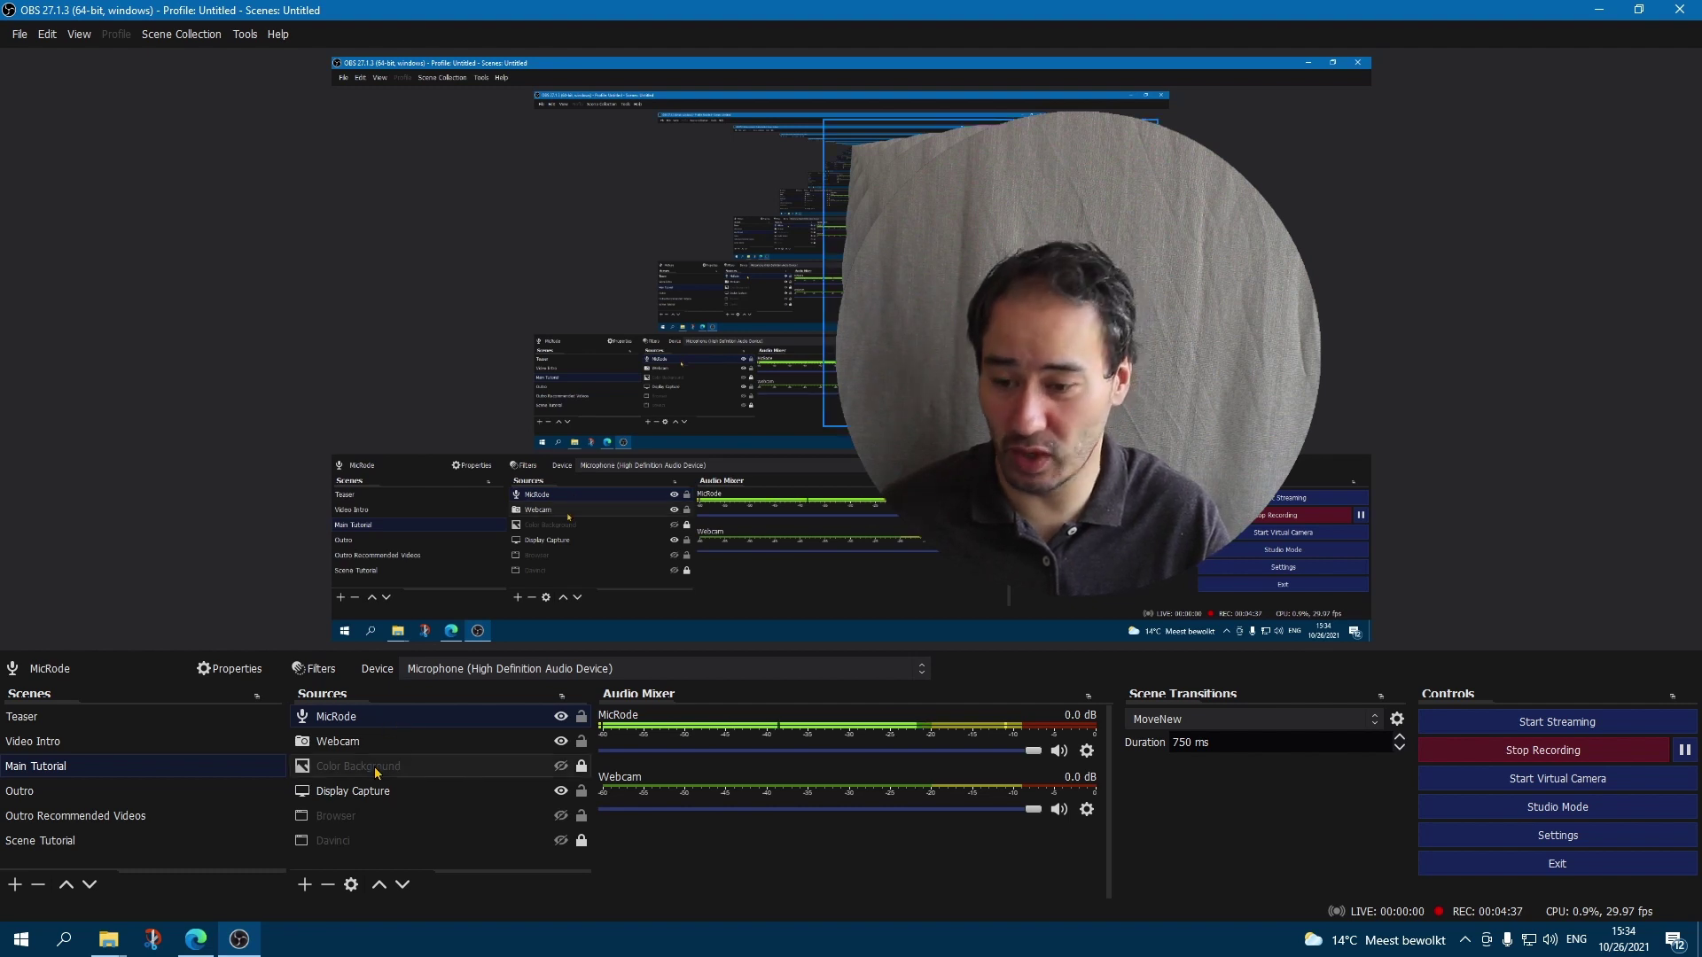
- Open the MicRode source's audio filters and look through the filter types that can be added
right_click(363, 724)
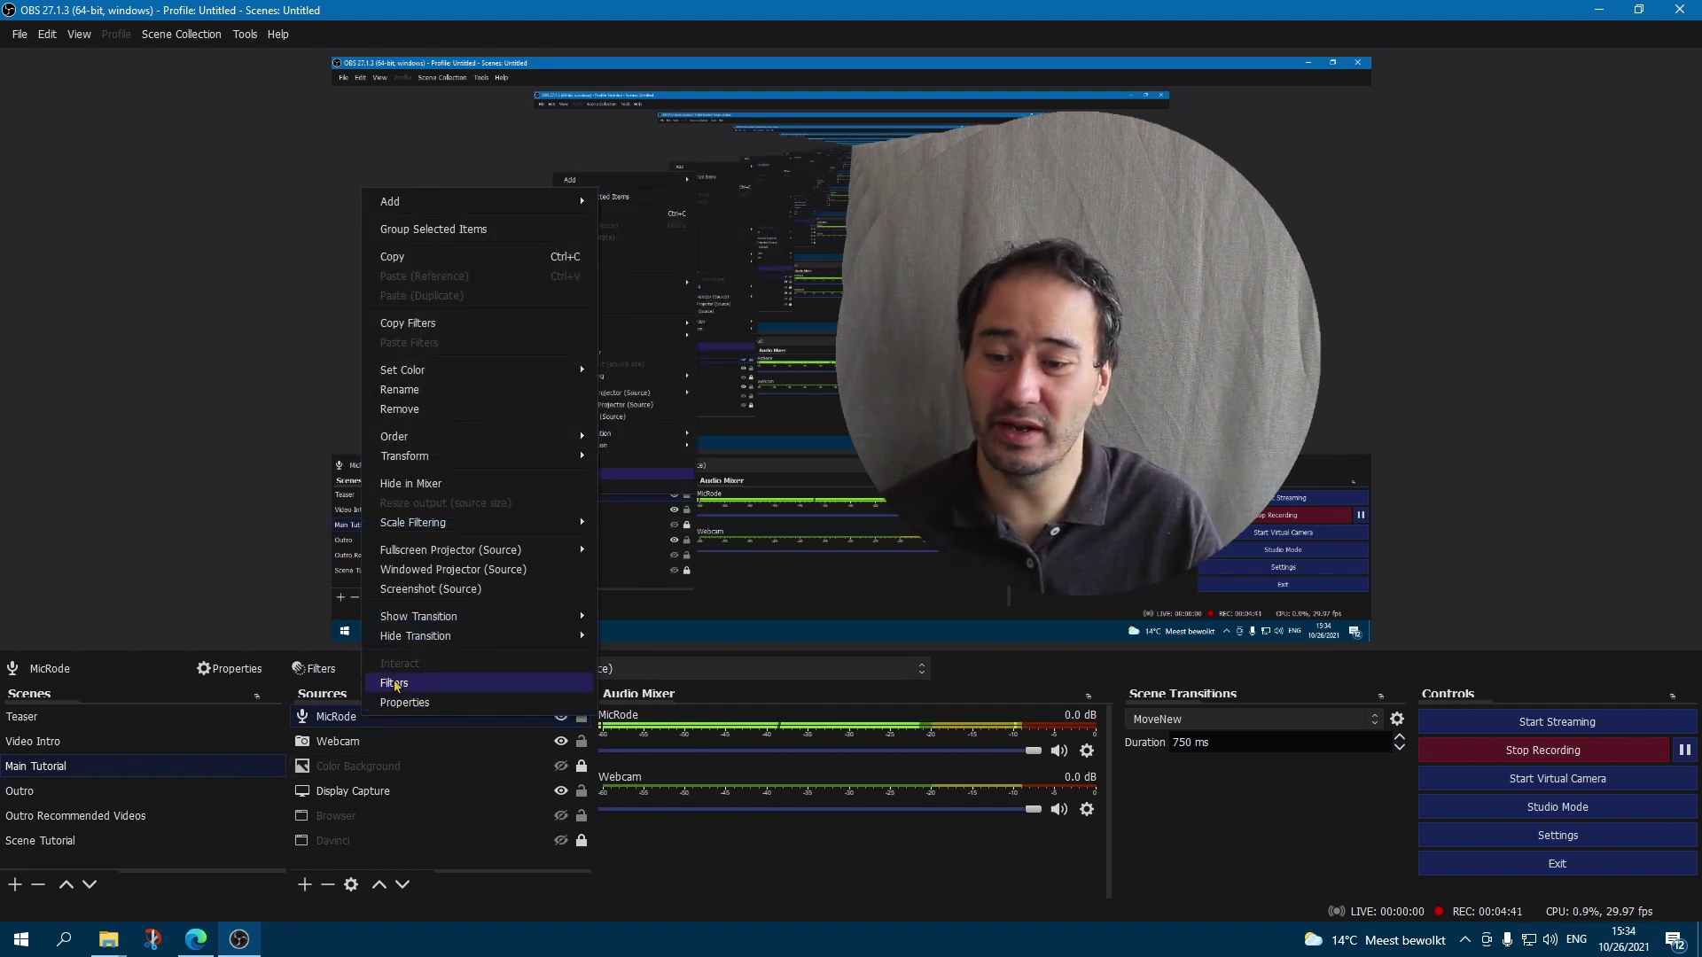
click(394, 683)
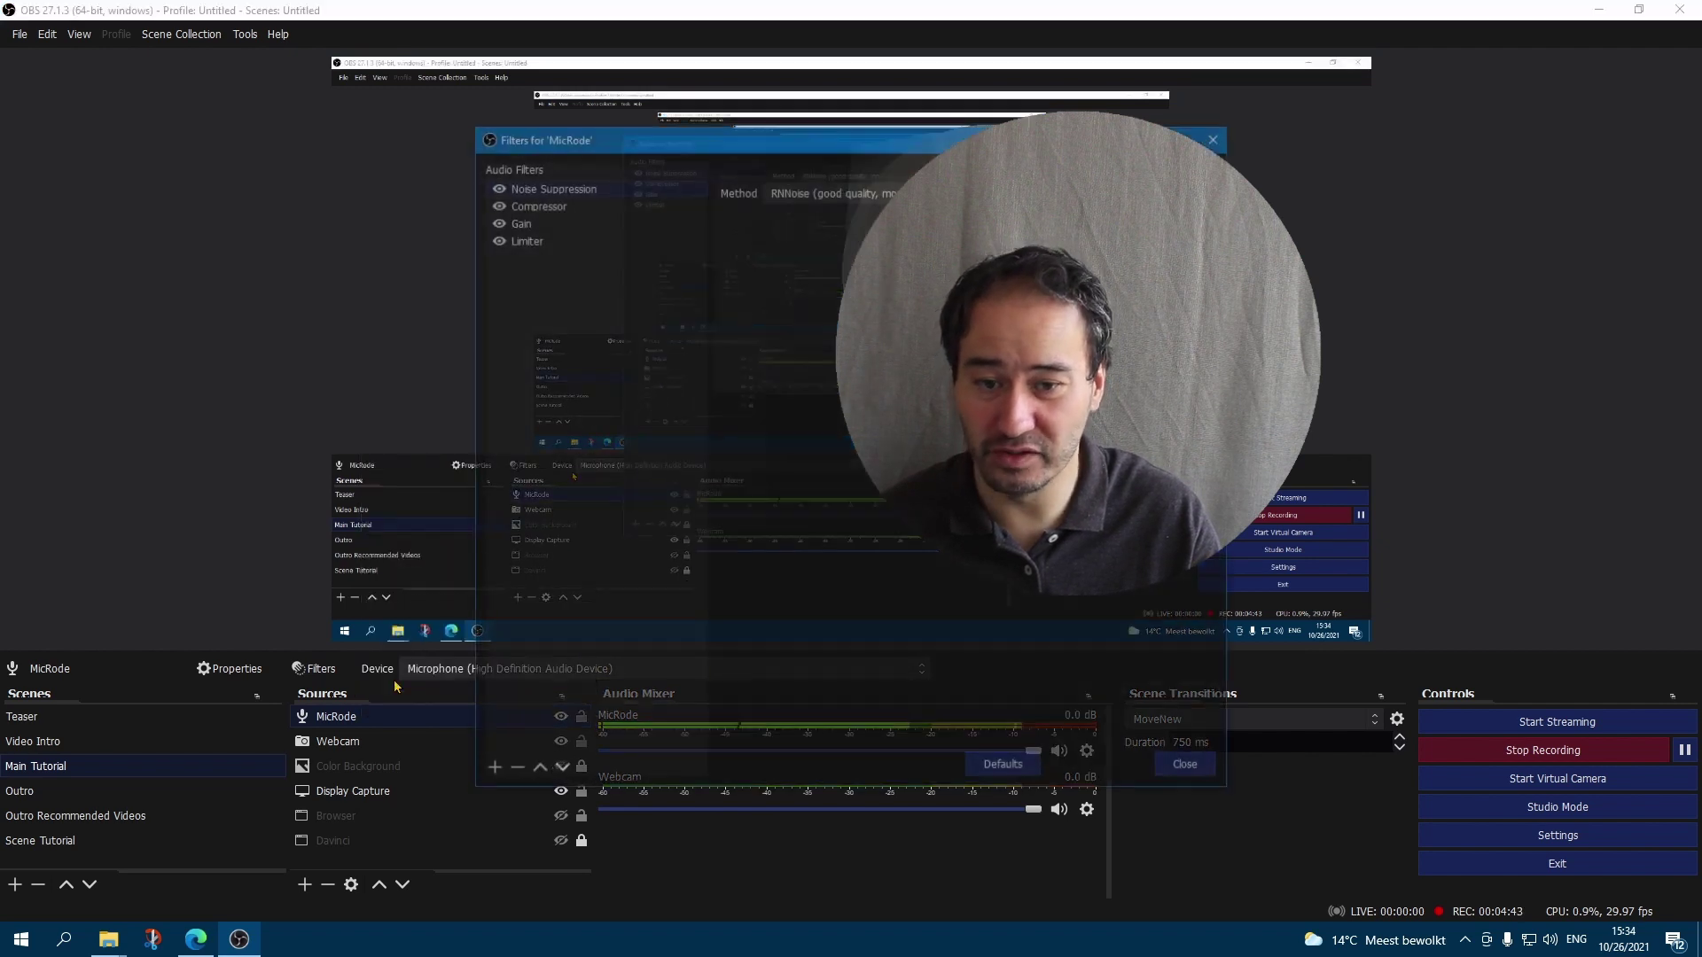
drag(791, 144, 408, 113)
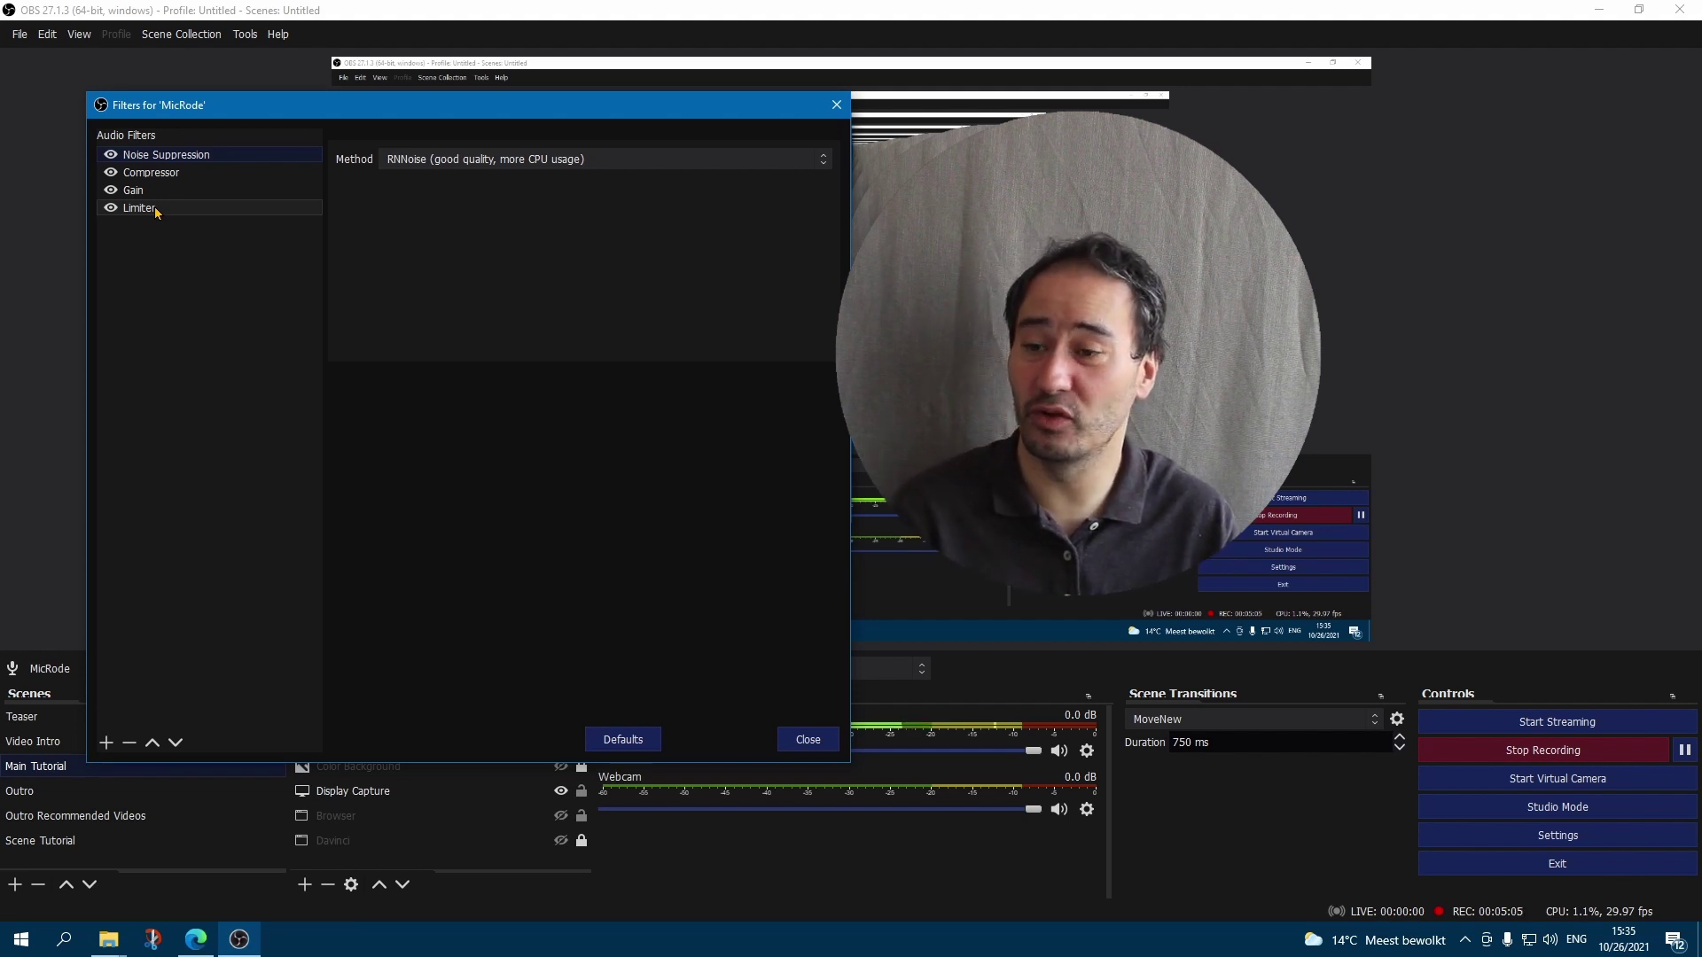
click(107, 743)
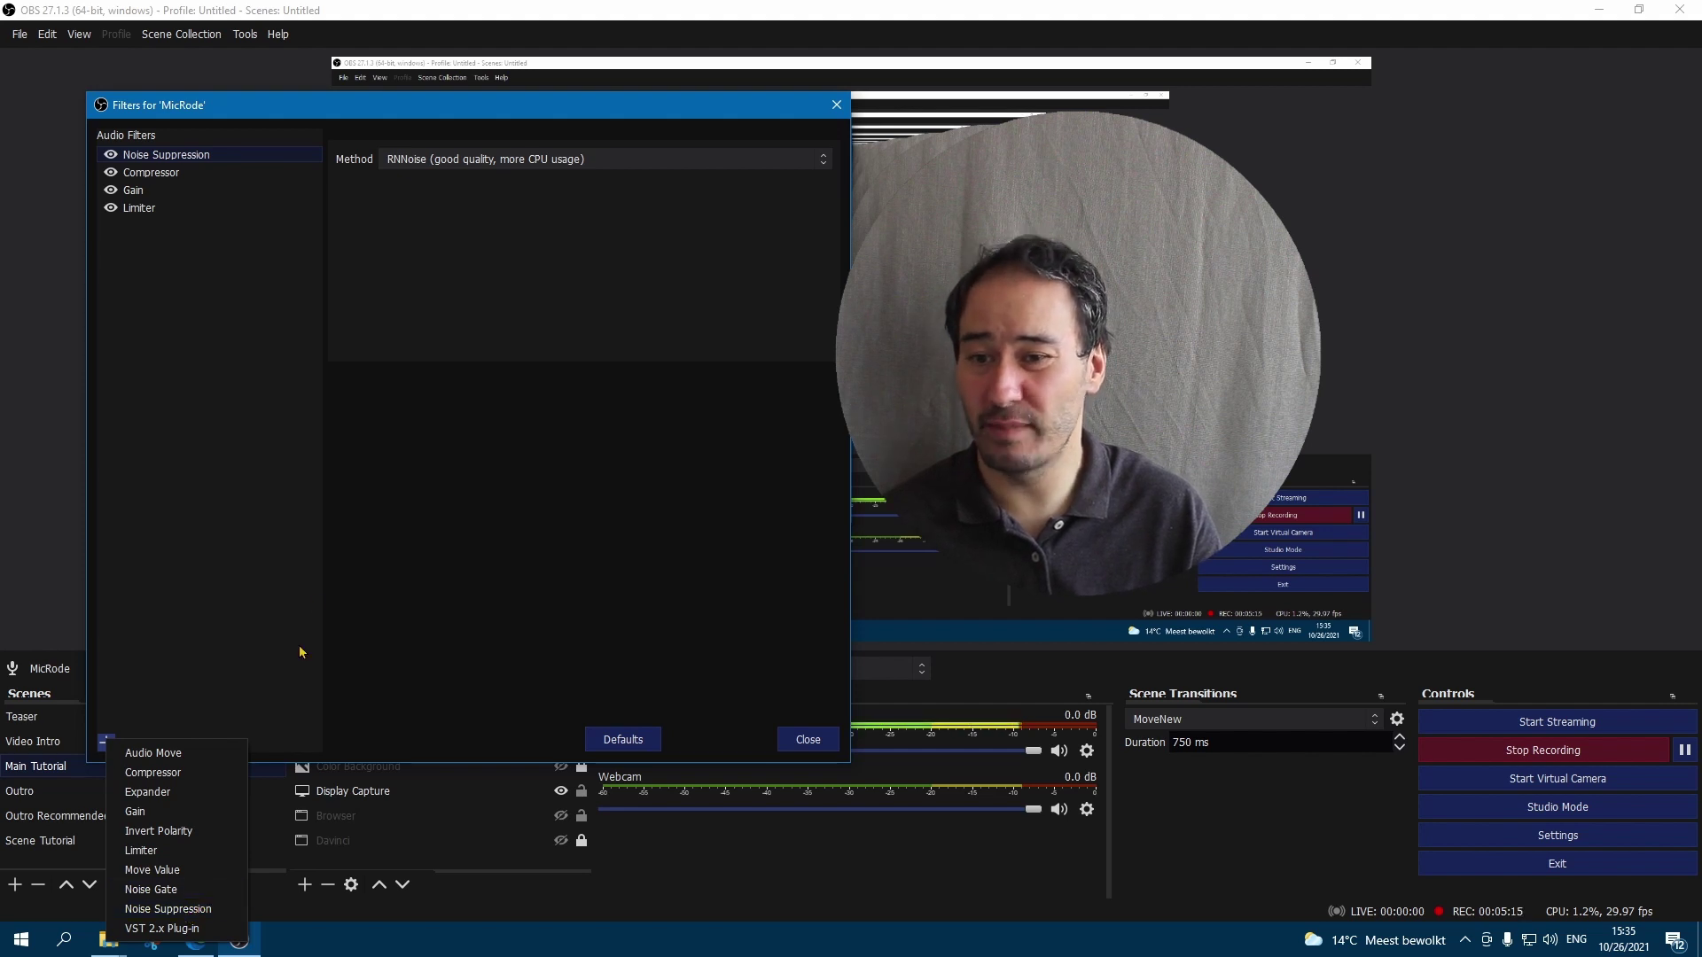
click(338, 546)
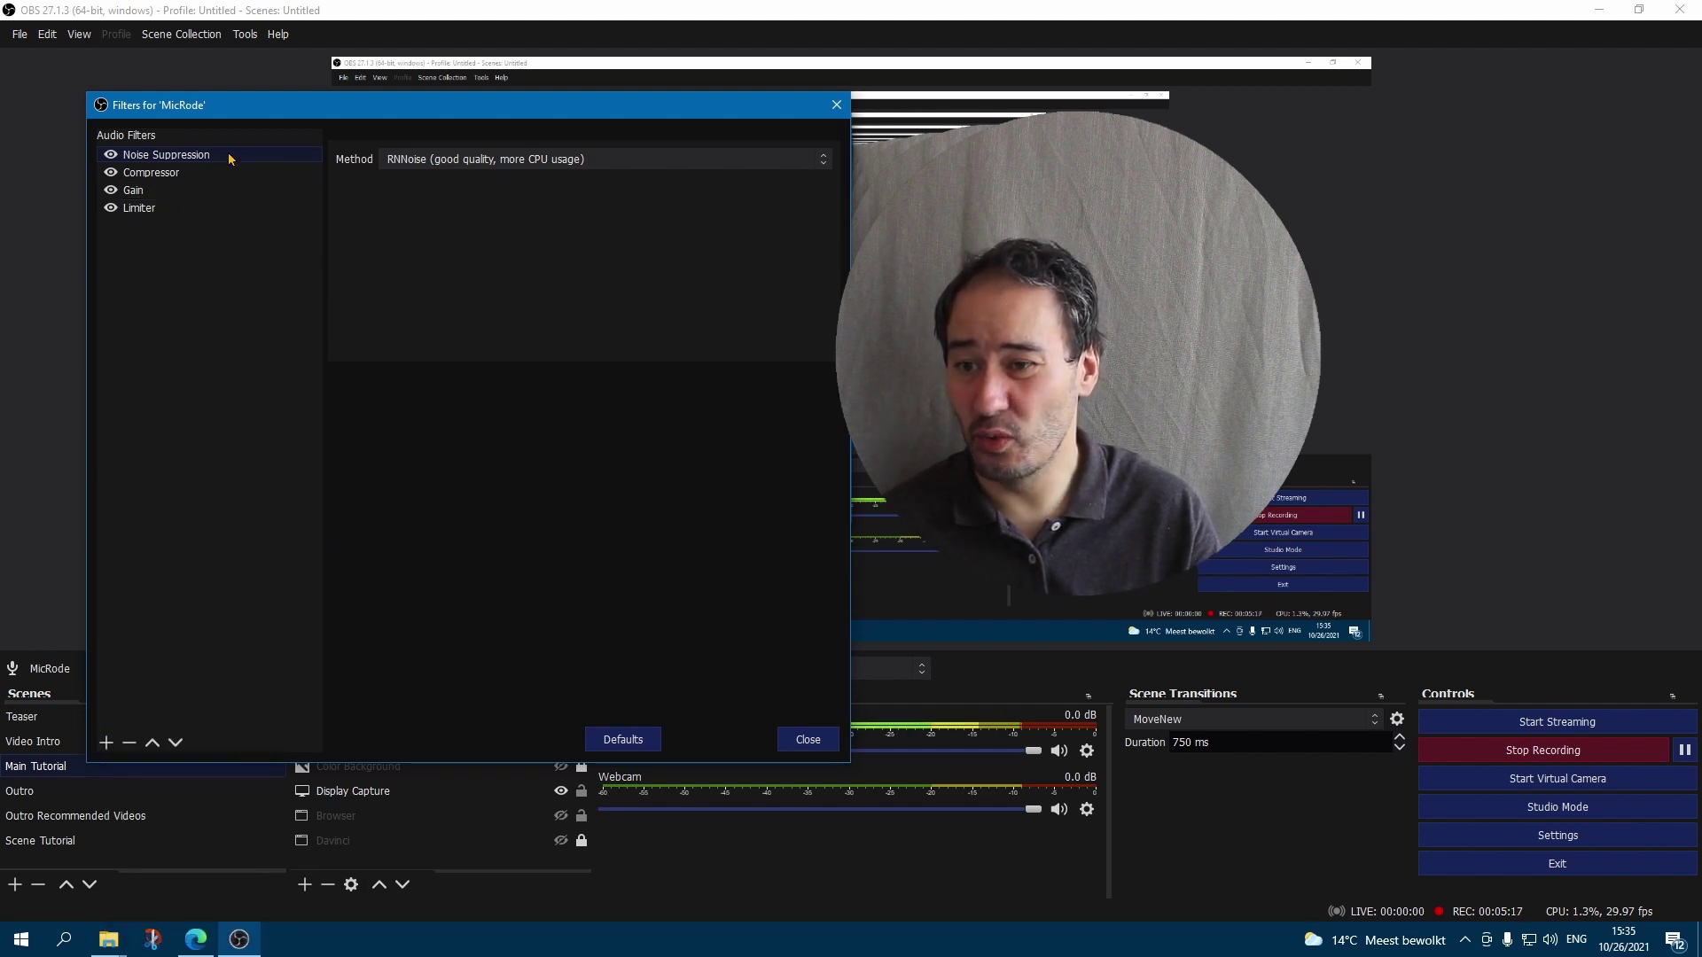
- Choose RNNoise (good quality, more CPU usage) as the Noise Suppression method for MicRode and close its filters
click(822, 164)
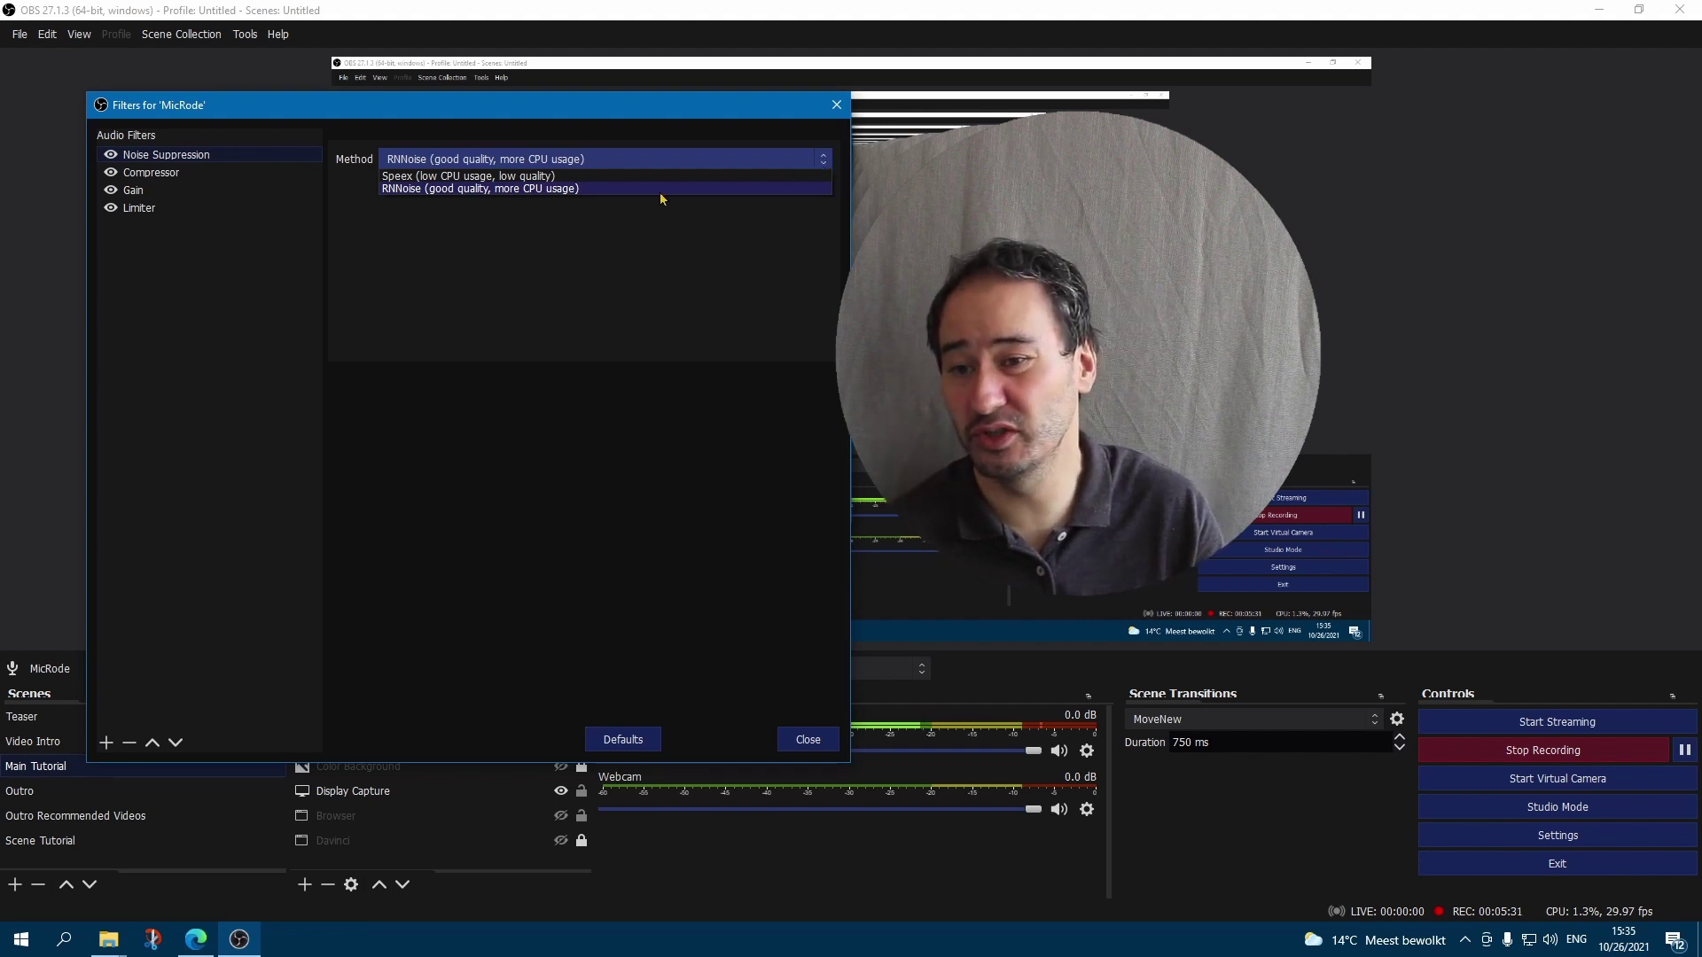
click(558, 189)
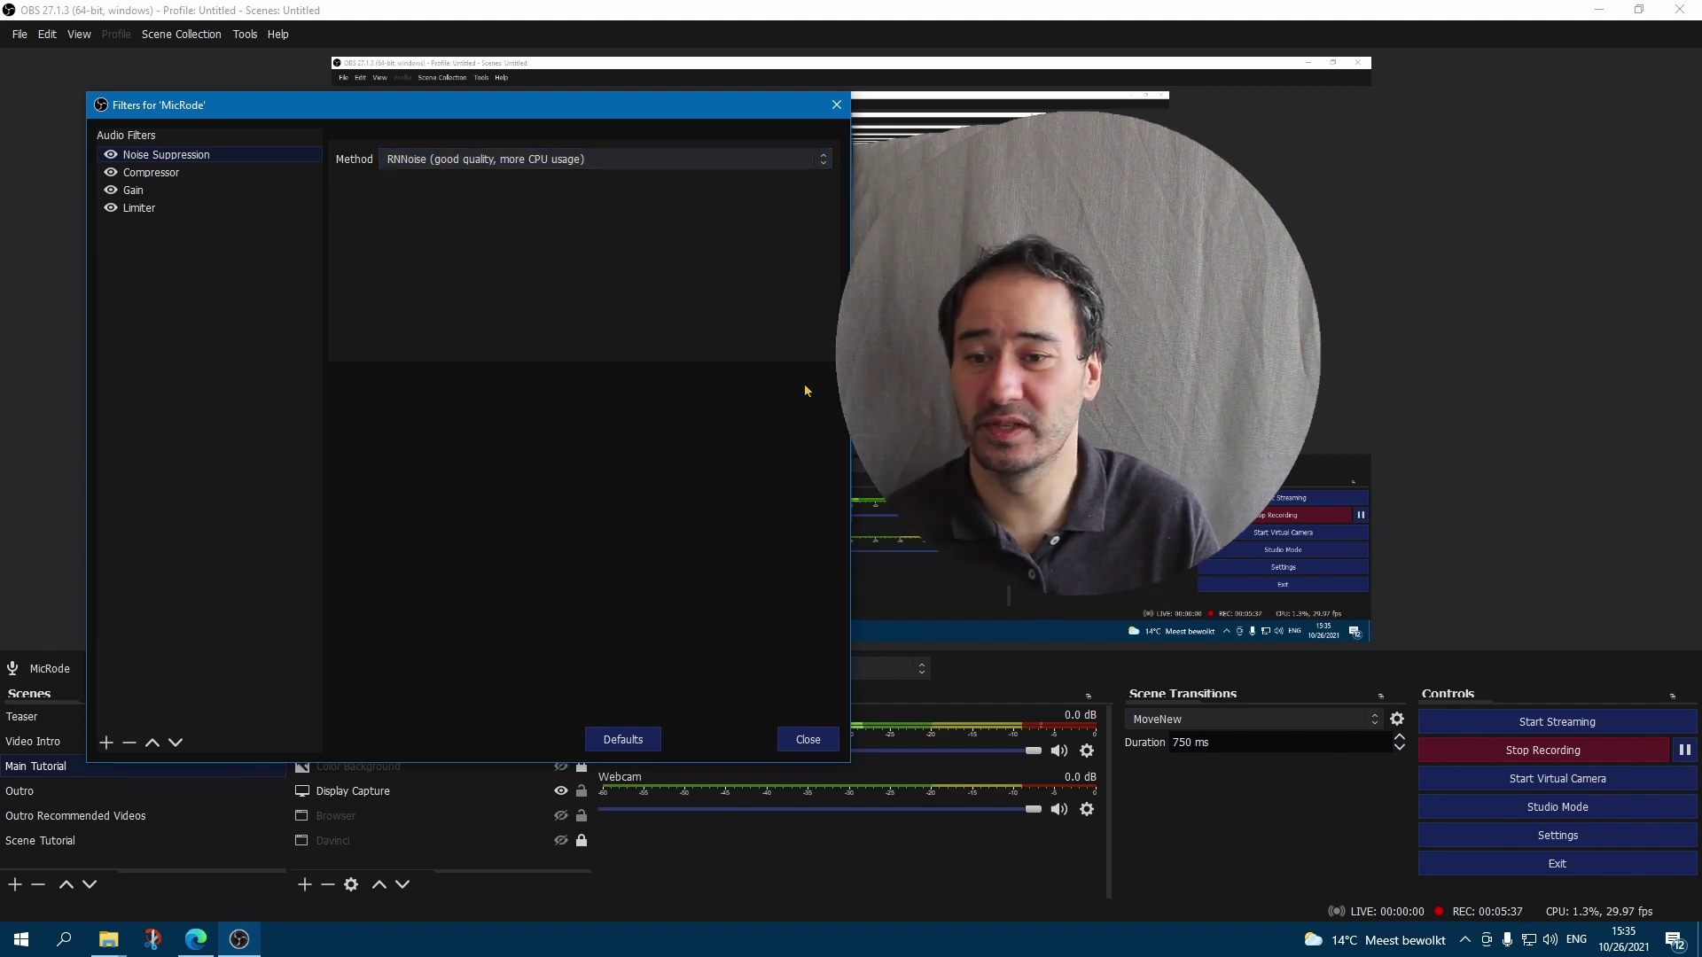
click(810, 743)
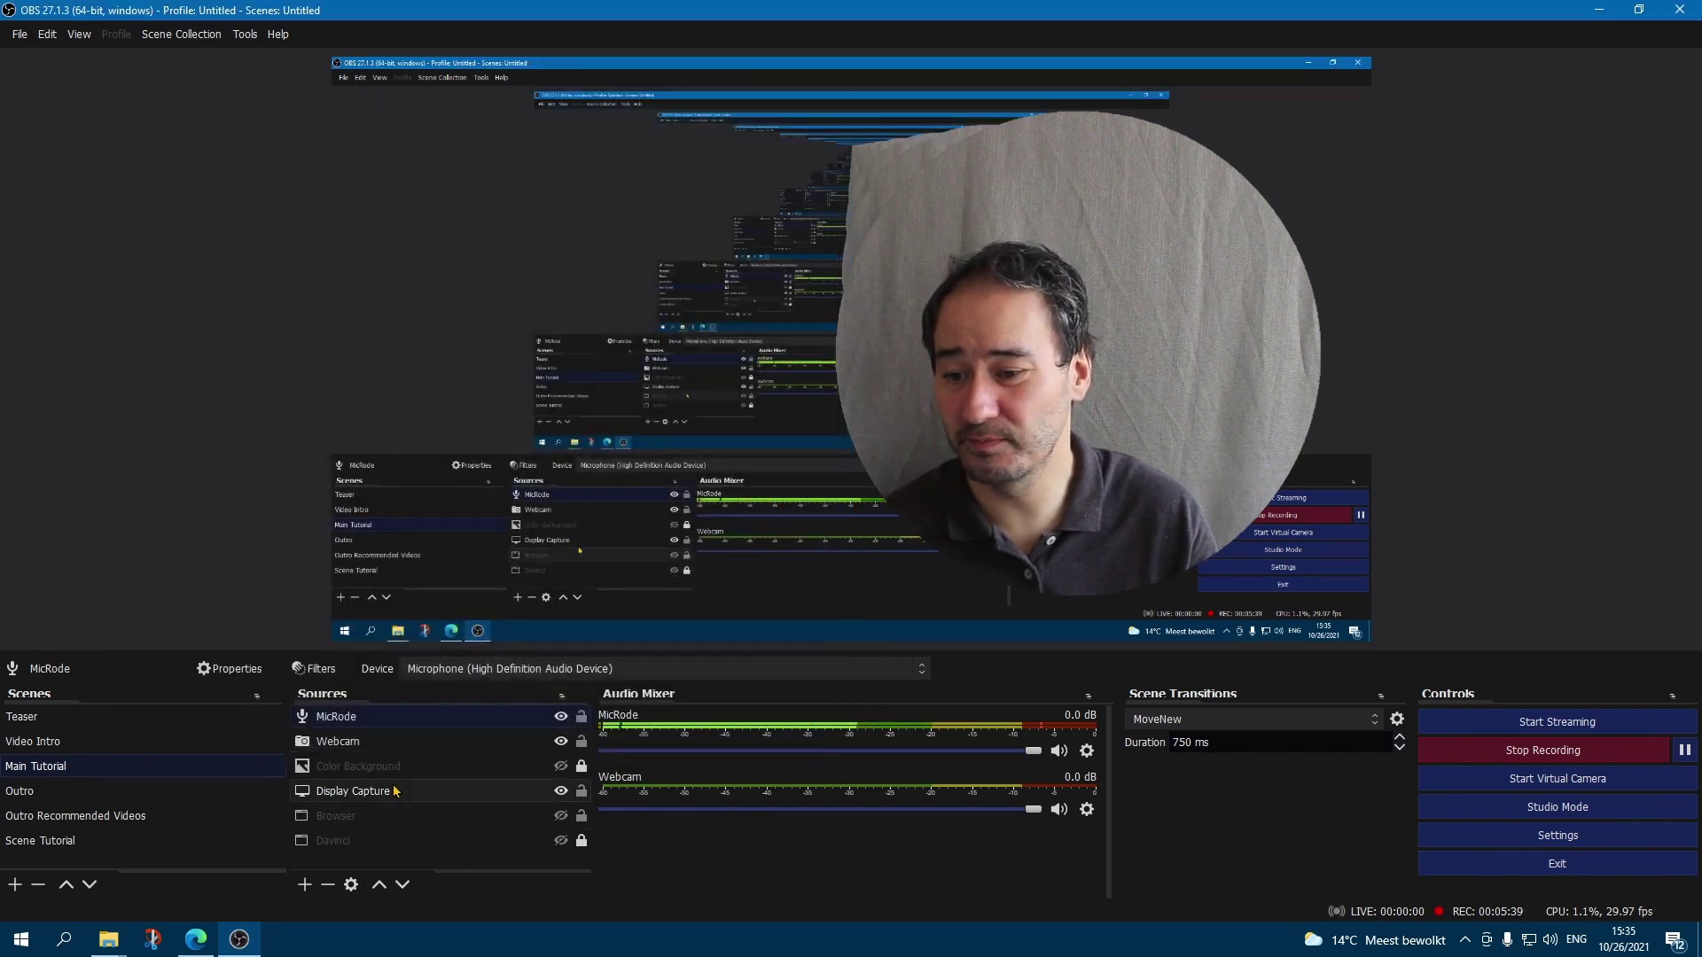
- Reopen the MicRode source's filters and examine the Compressor's ratio, threshold, attack, release and output gain settings
right_click(412, 722)
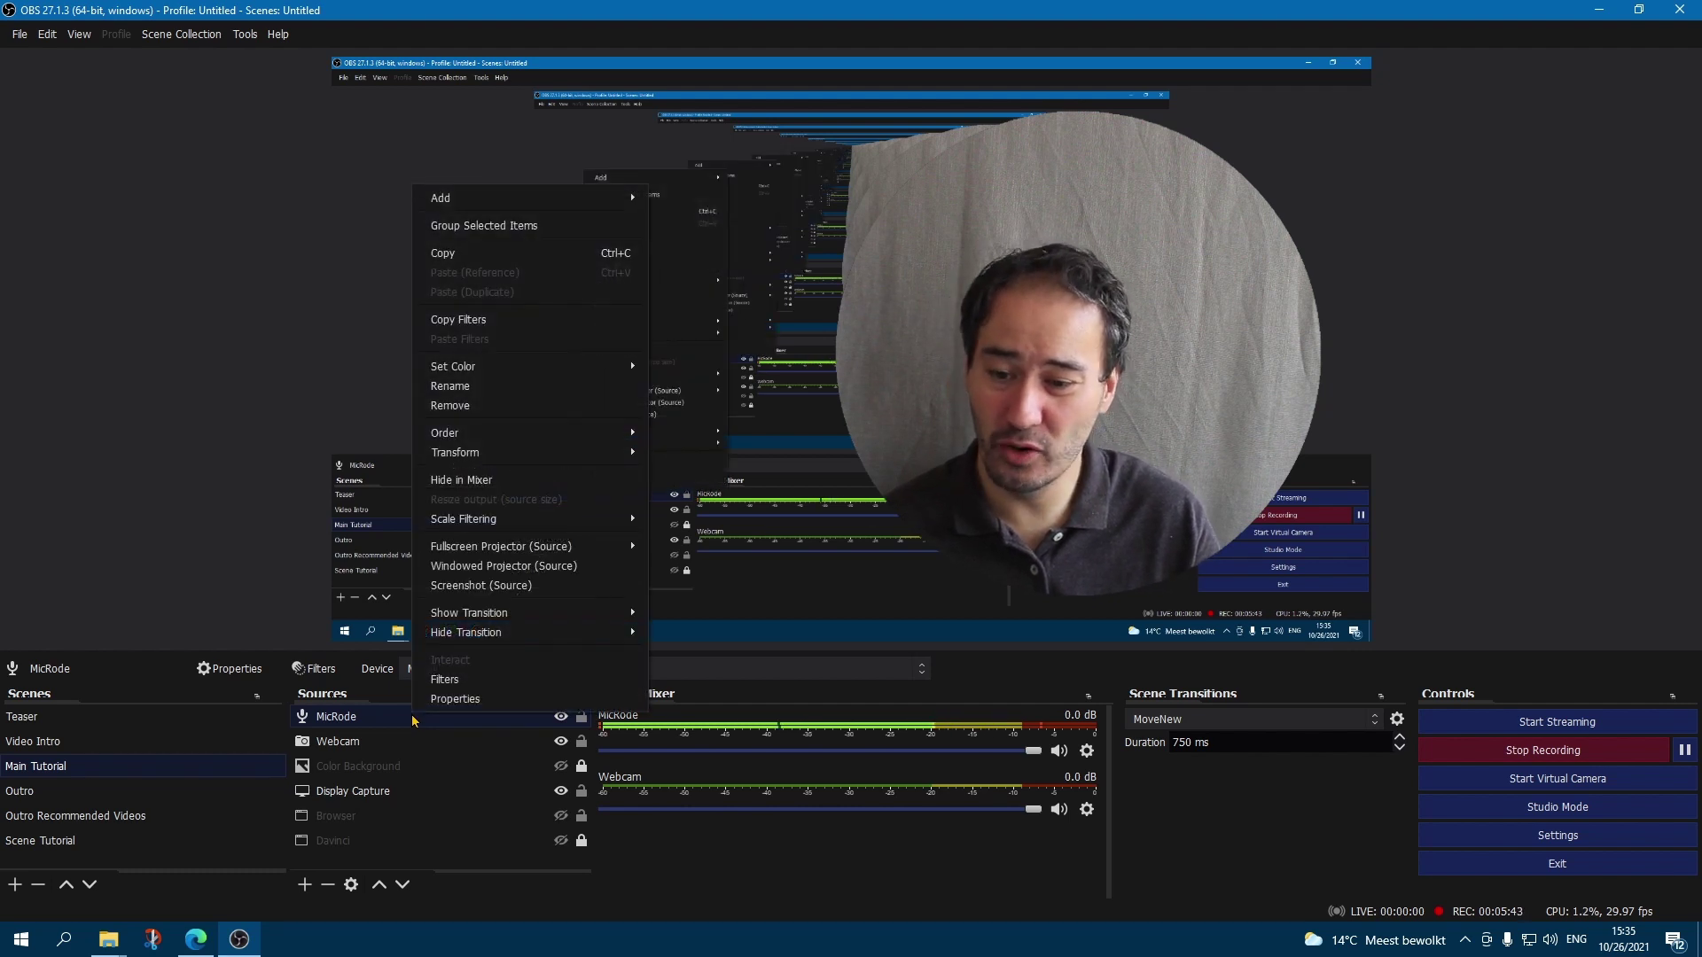
click(444, 679)
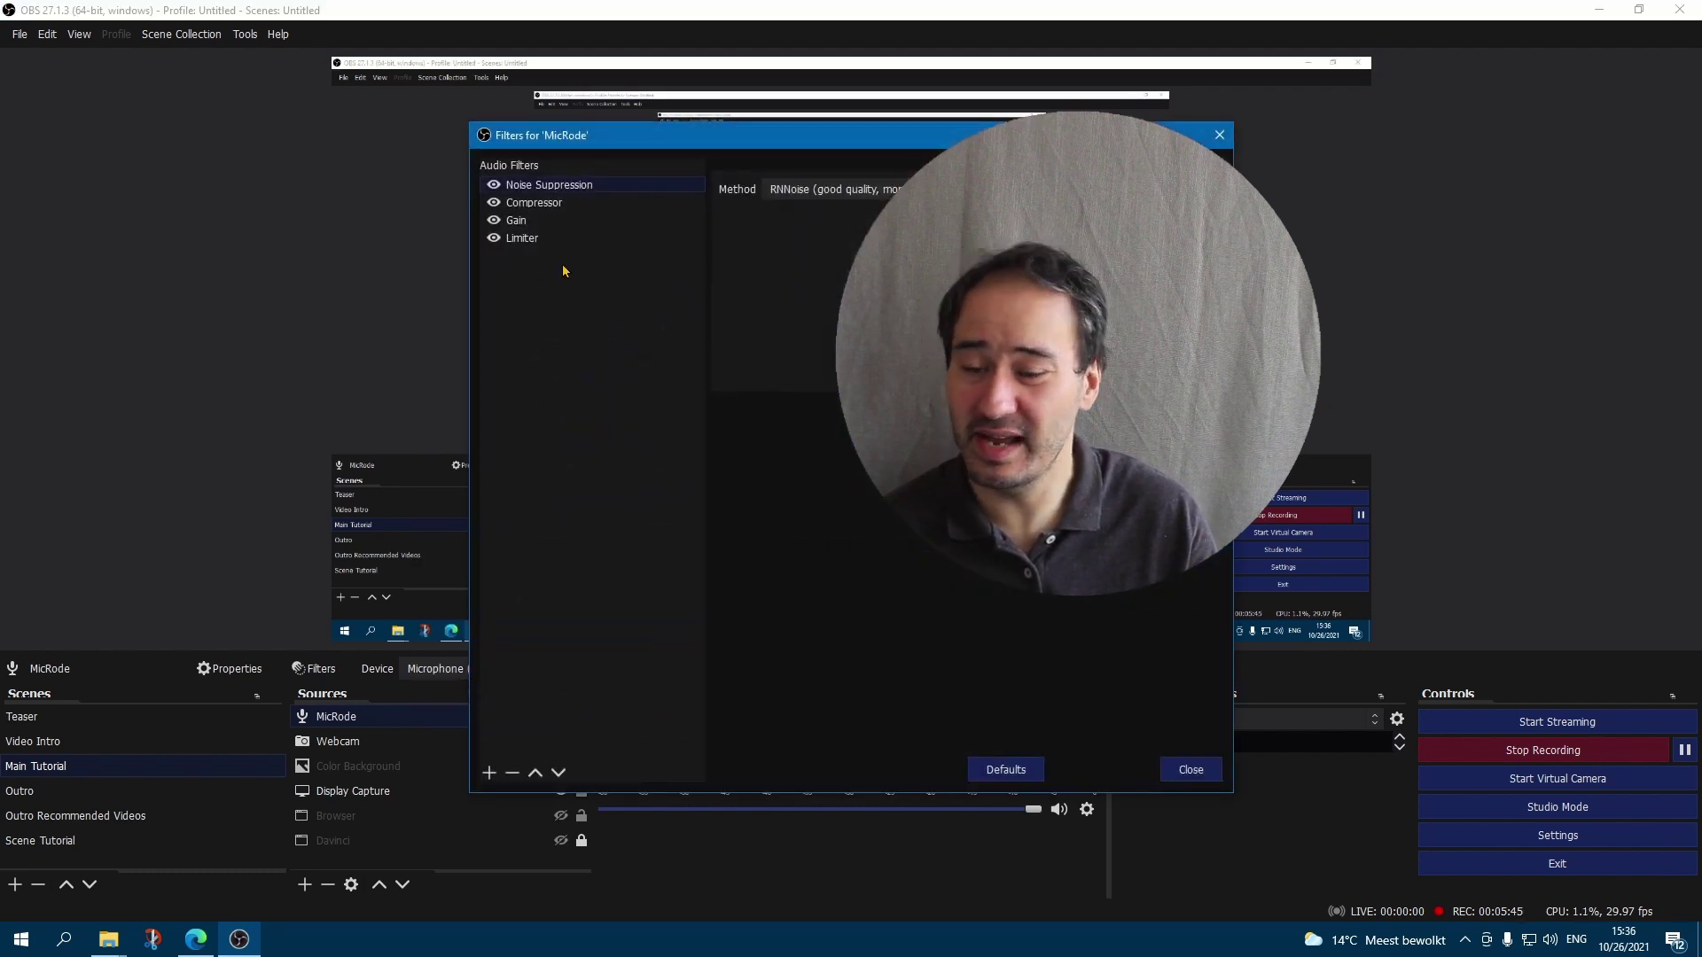
click(550, 204)
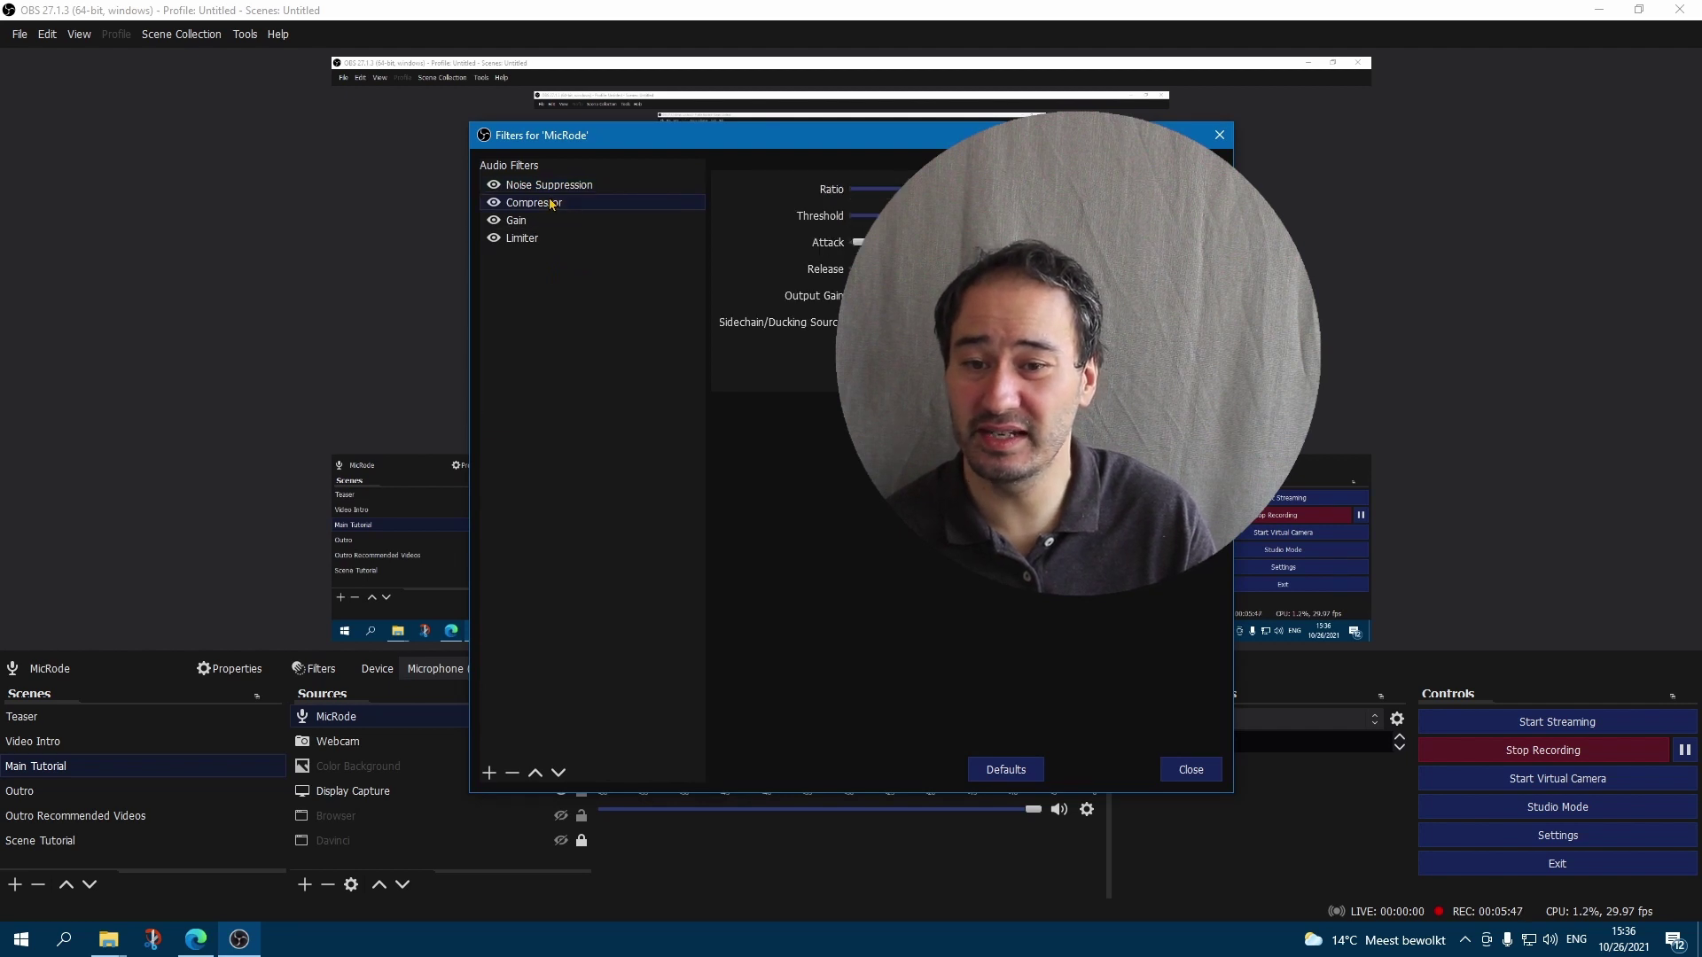
click(489, 773)
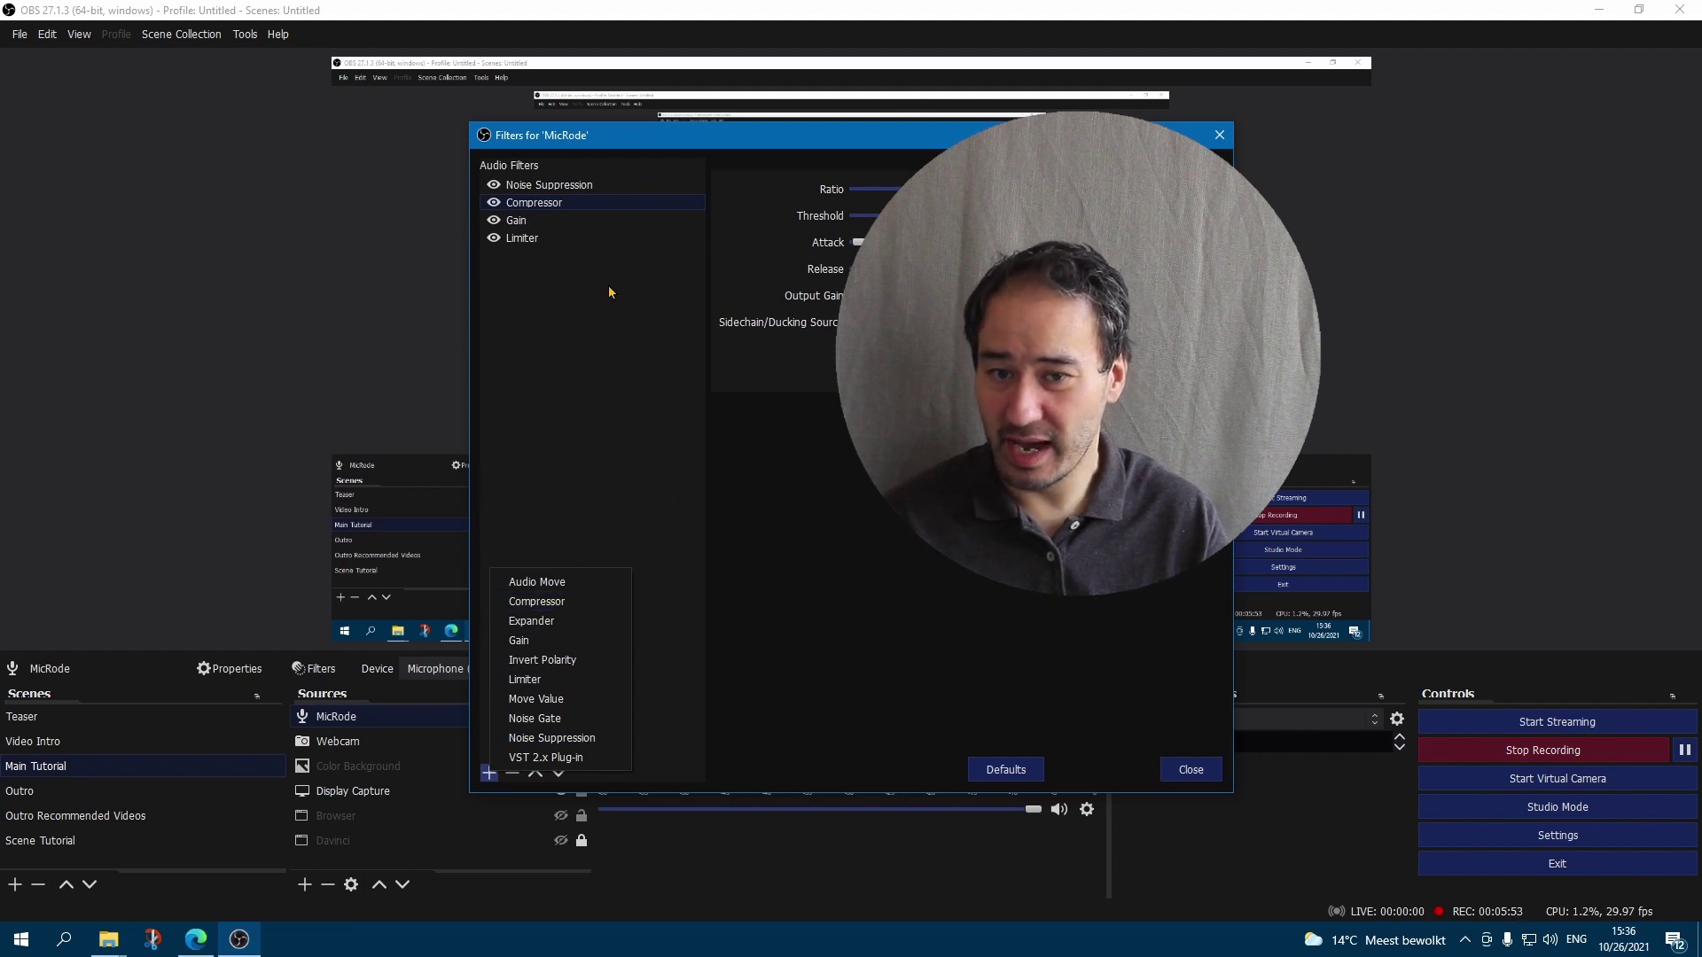
click(653, 208)
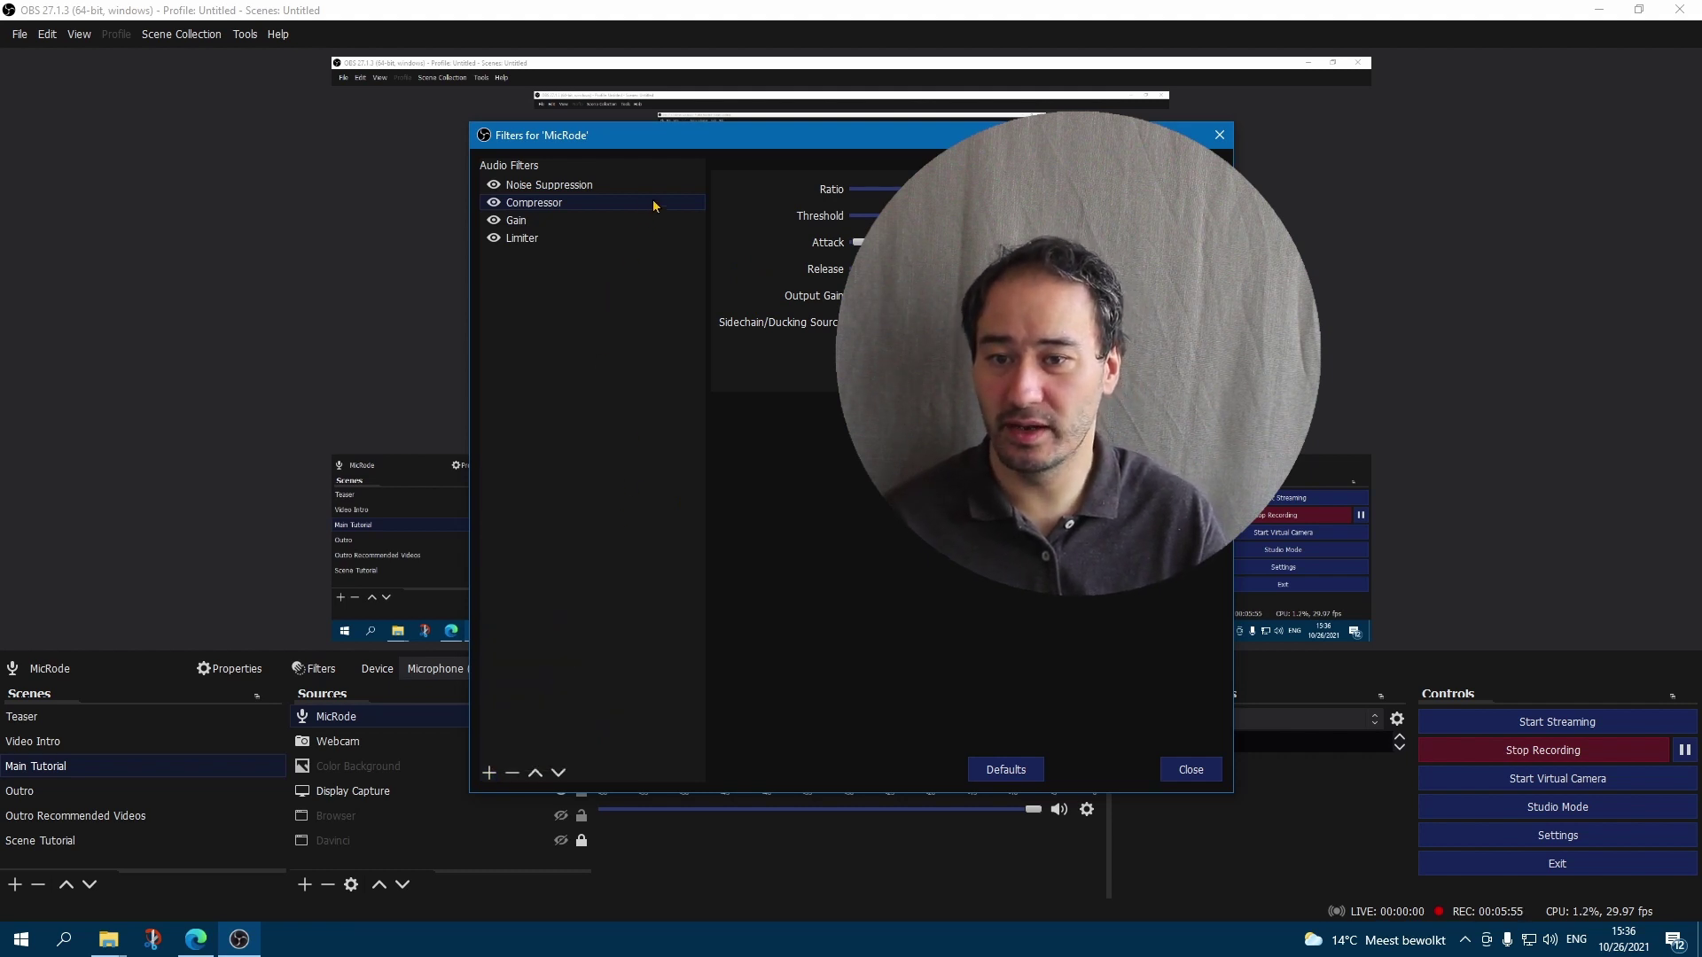
drag(883, 139, 489, 104)
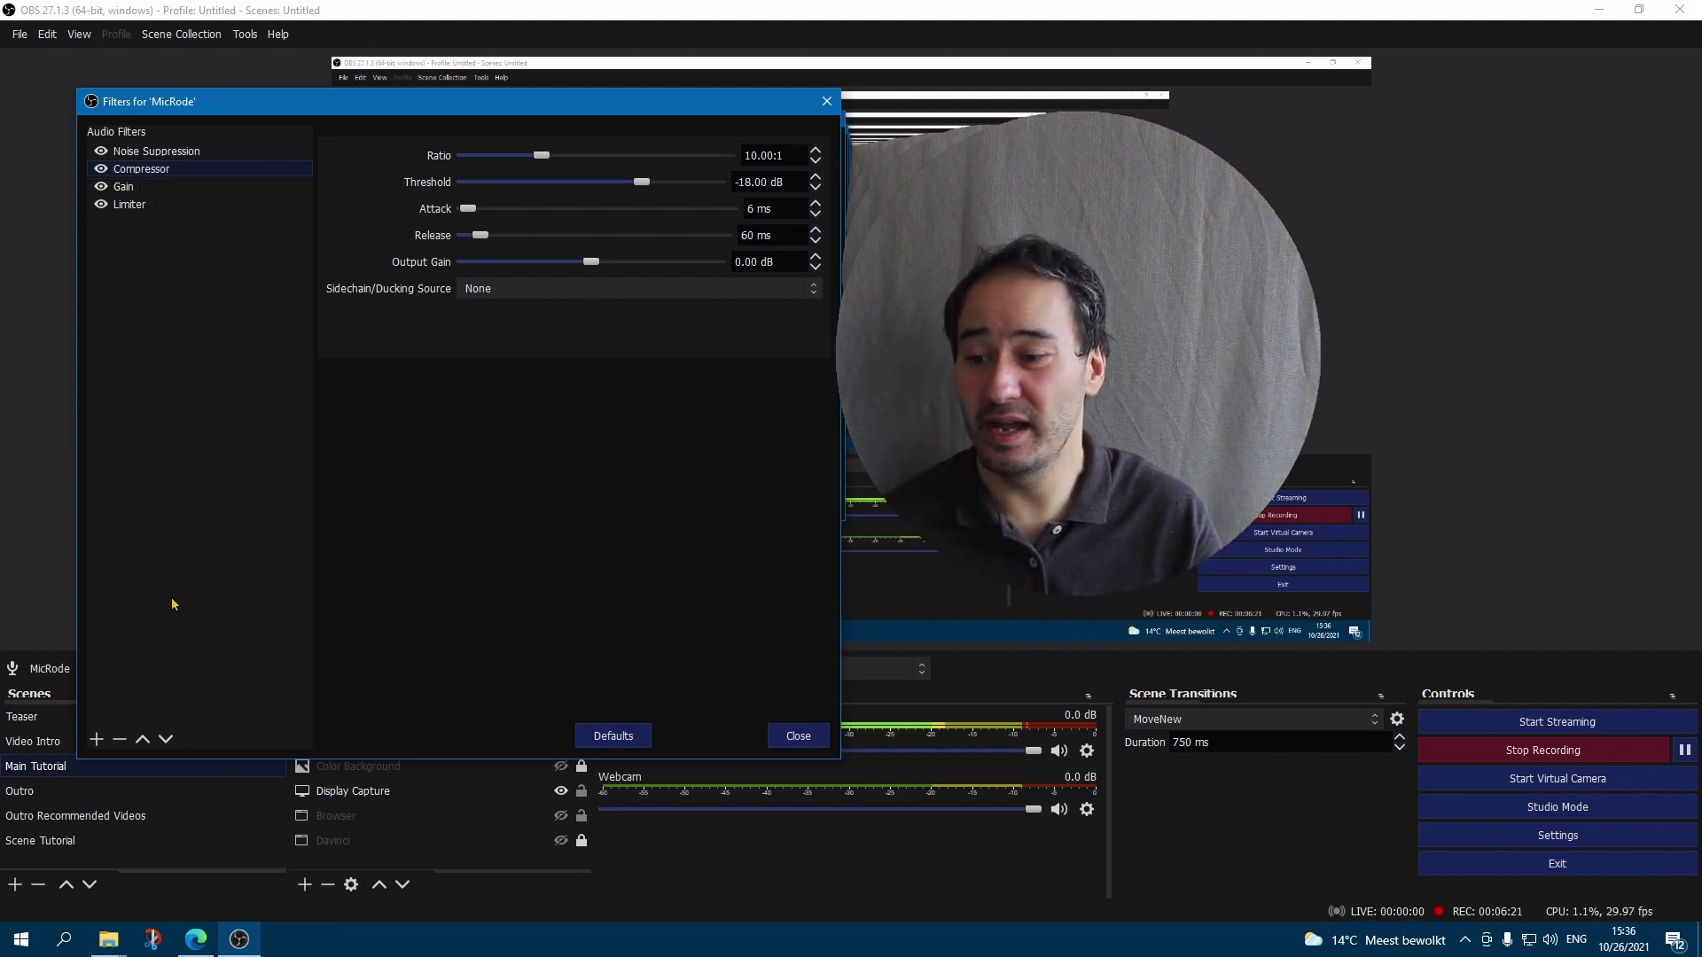
- Examine the Gain filter's level and the Limiter's threshold and release on the MicRode source, keeping the audio mixer in view
click(96, 739)
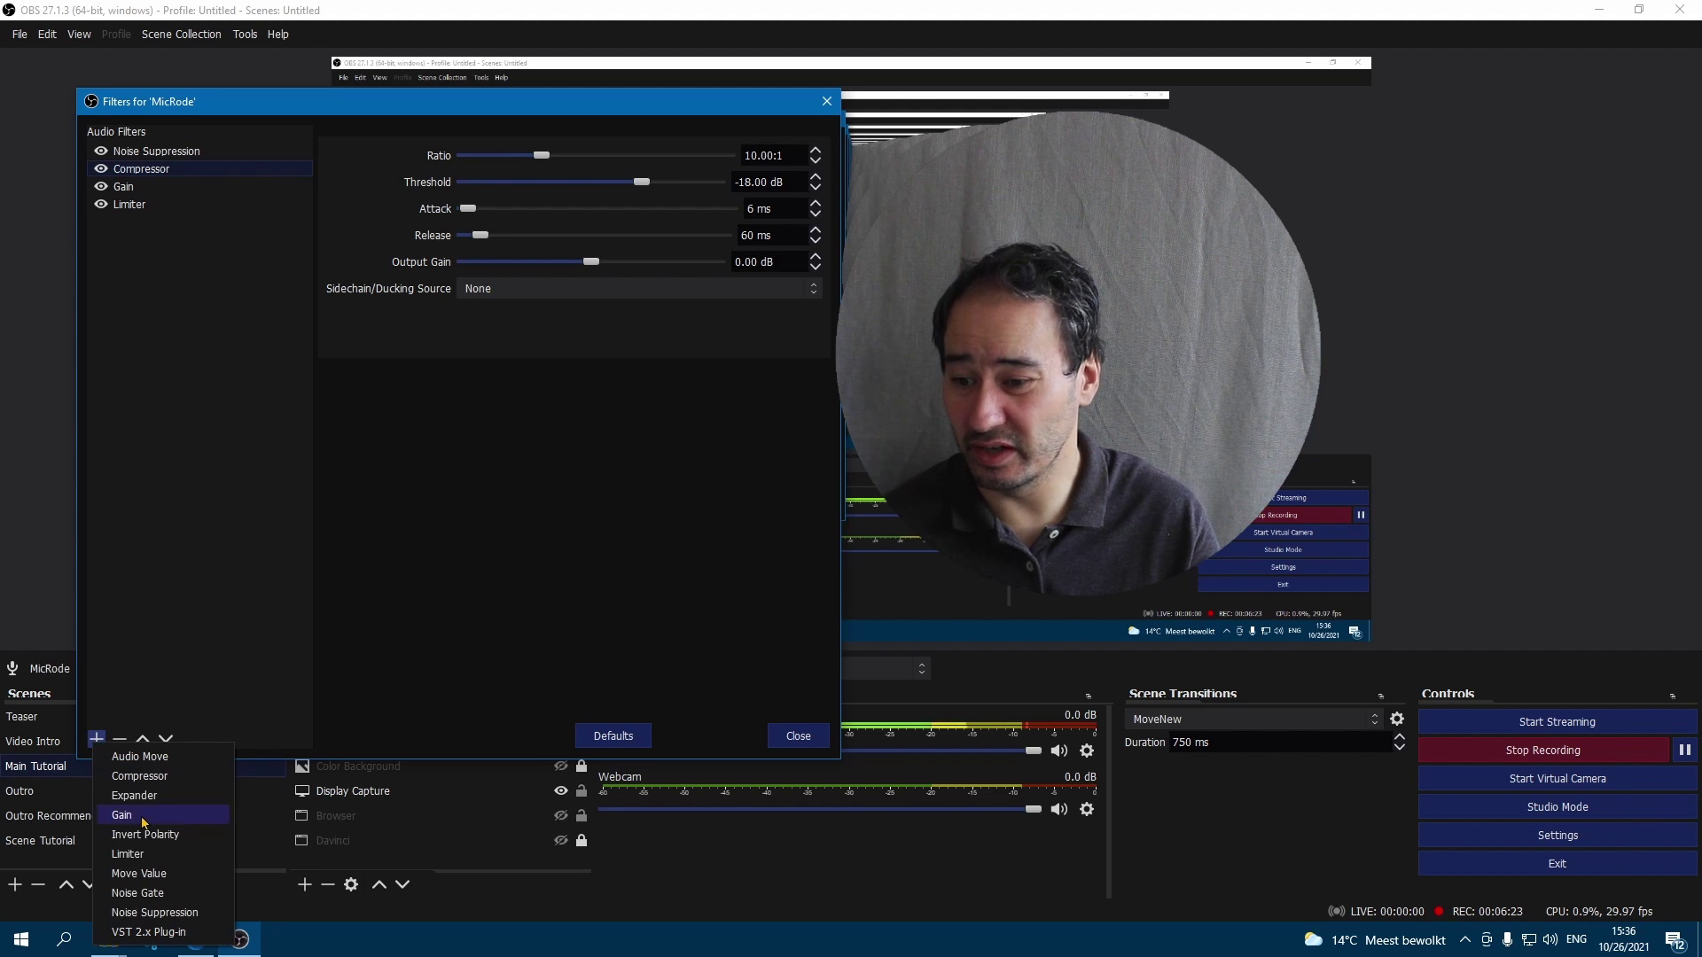
click(129, 187)
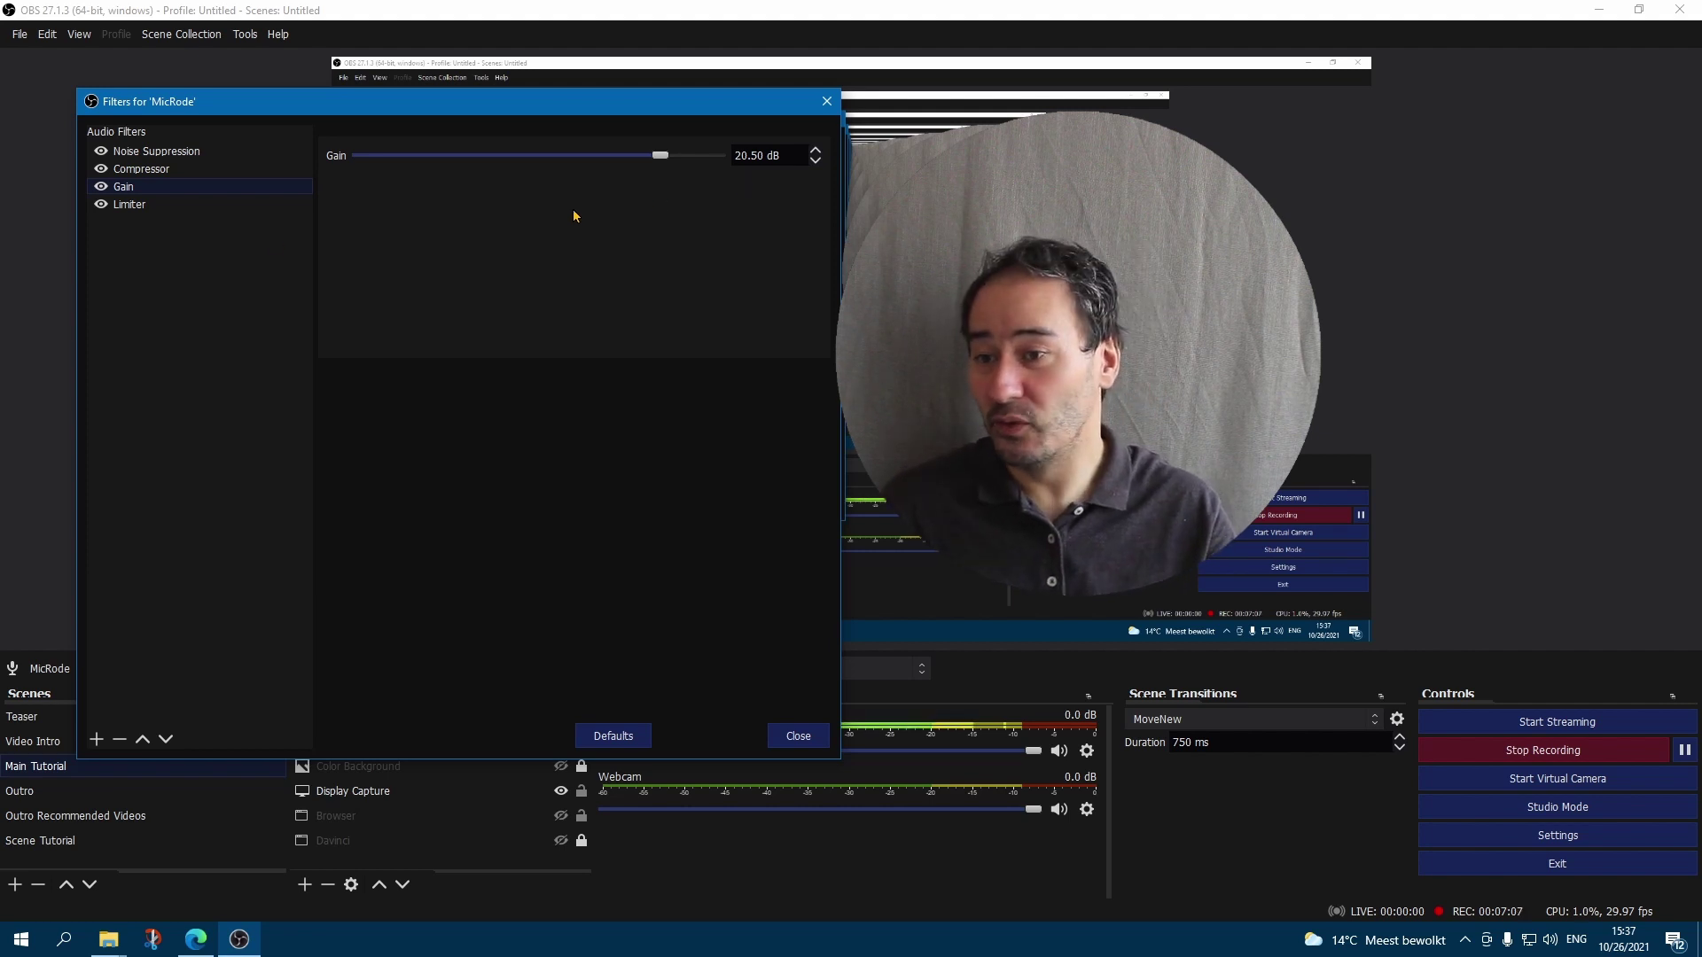
click(140, 206)
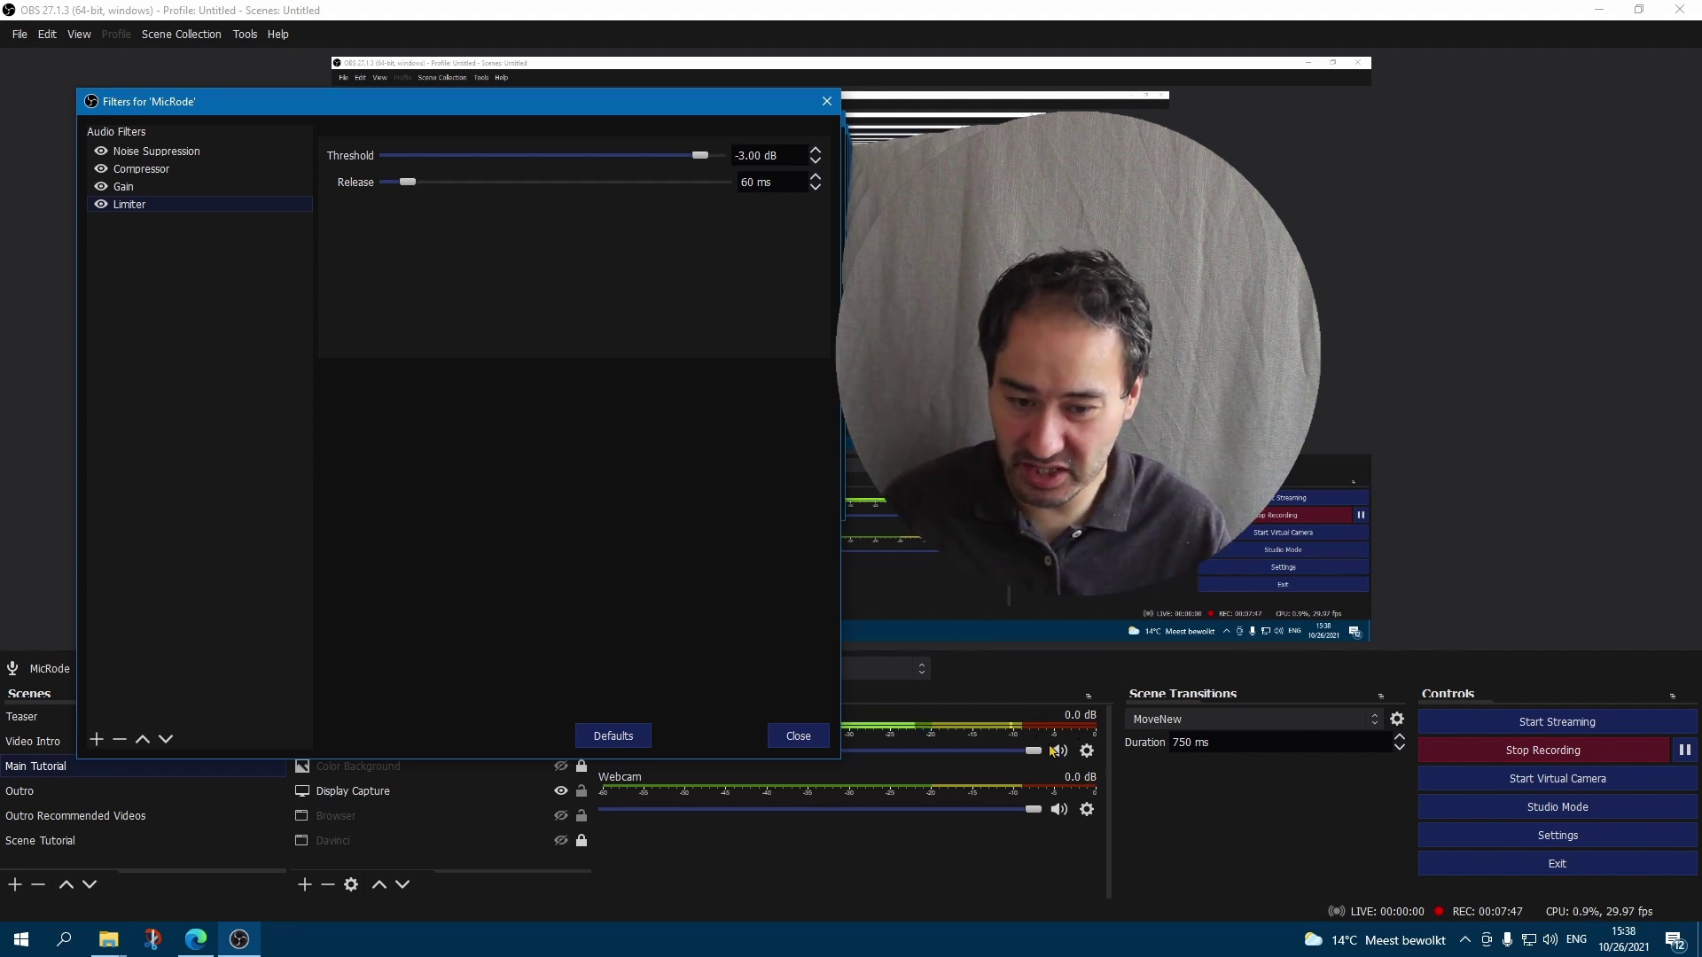
key(ctrl)
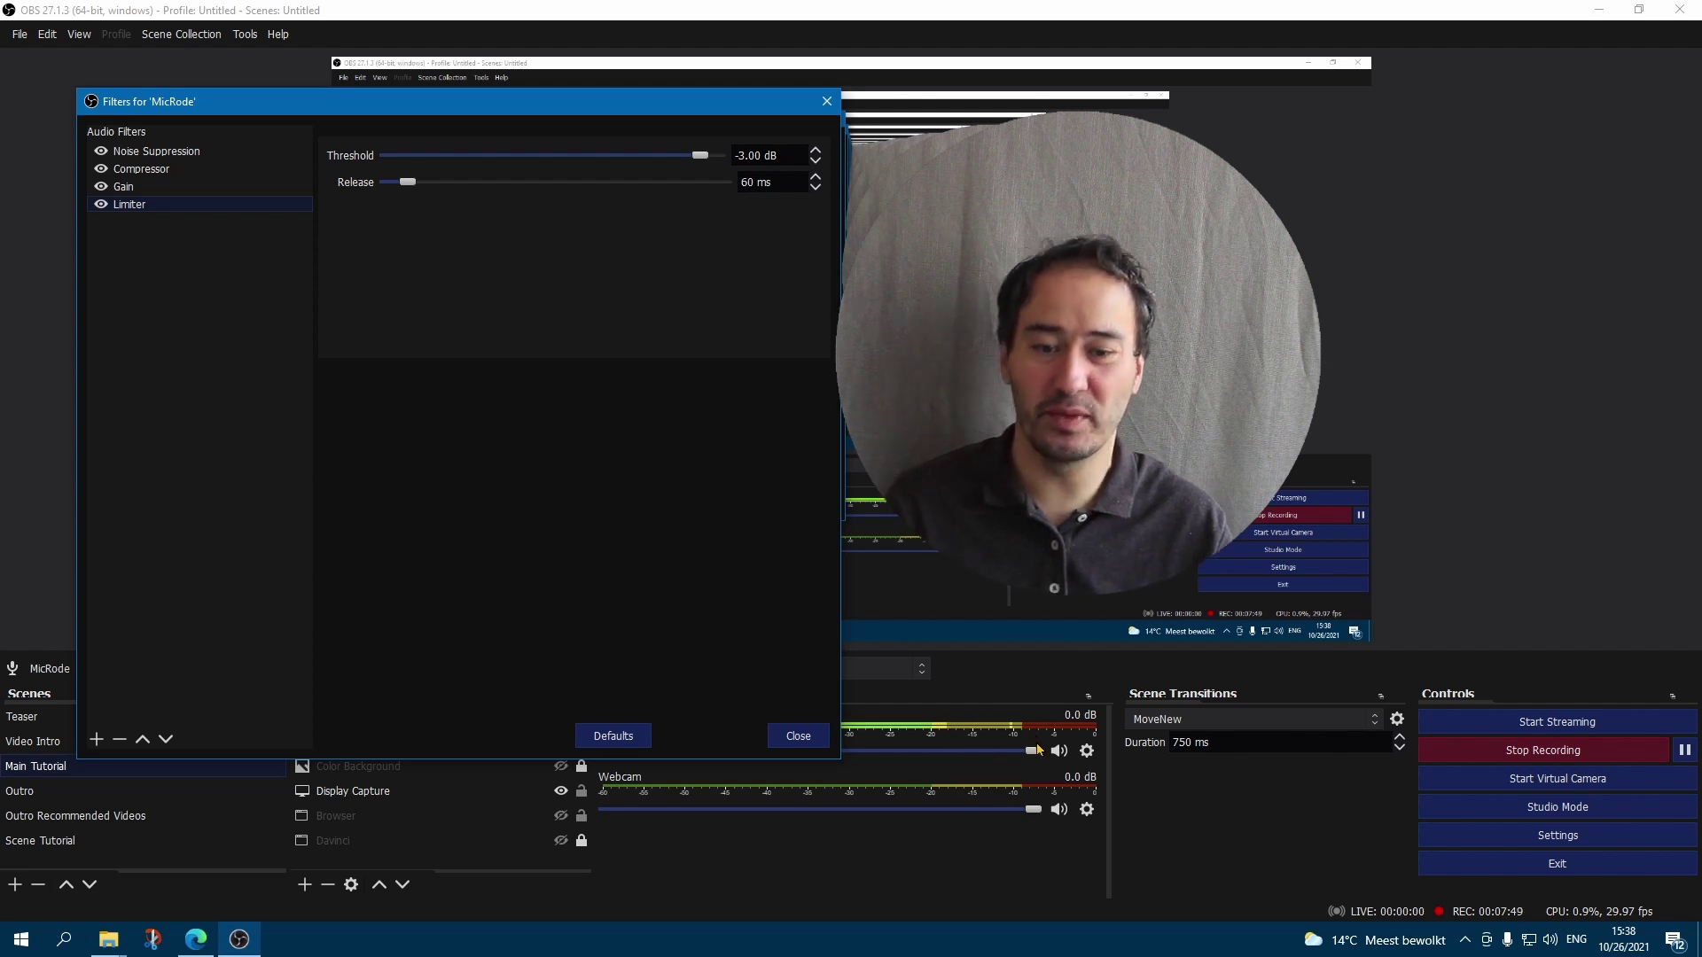
drag(685, 106, 529, 87)
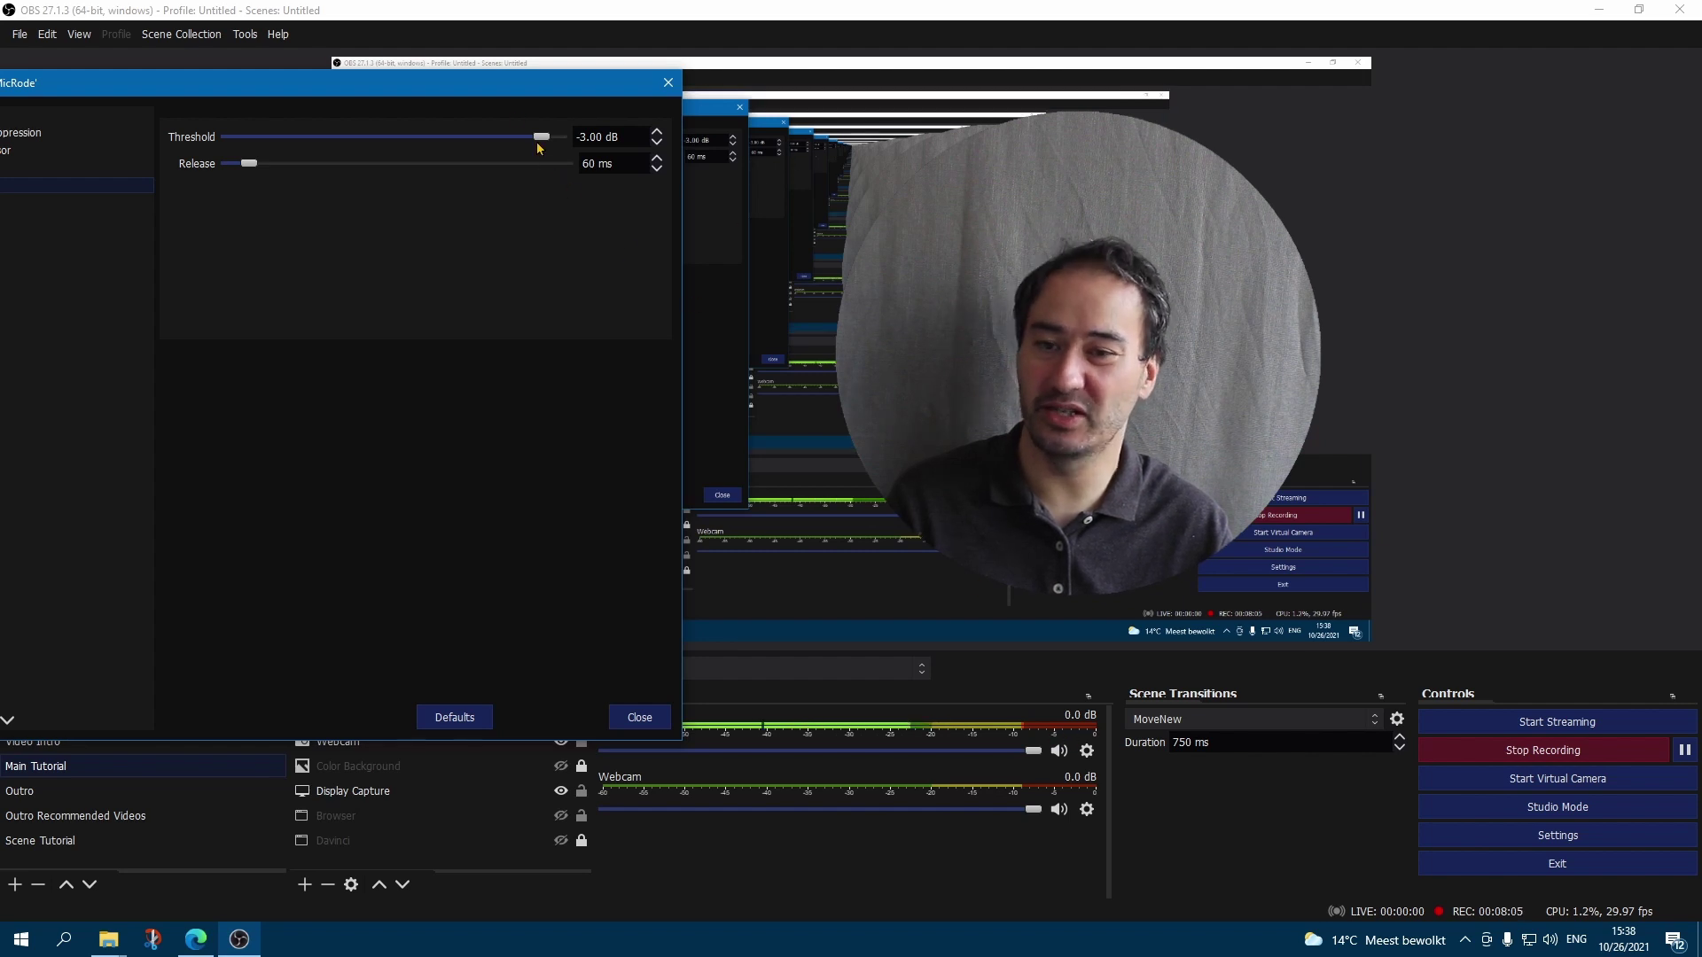
drag(498, 91, 589, 88)
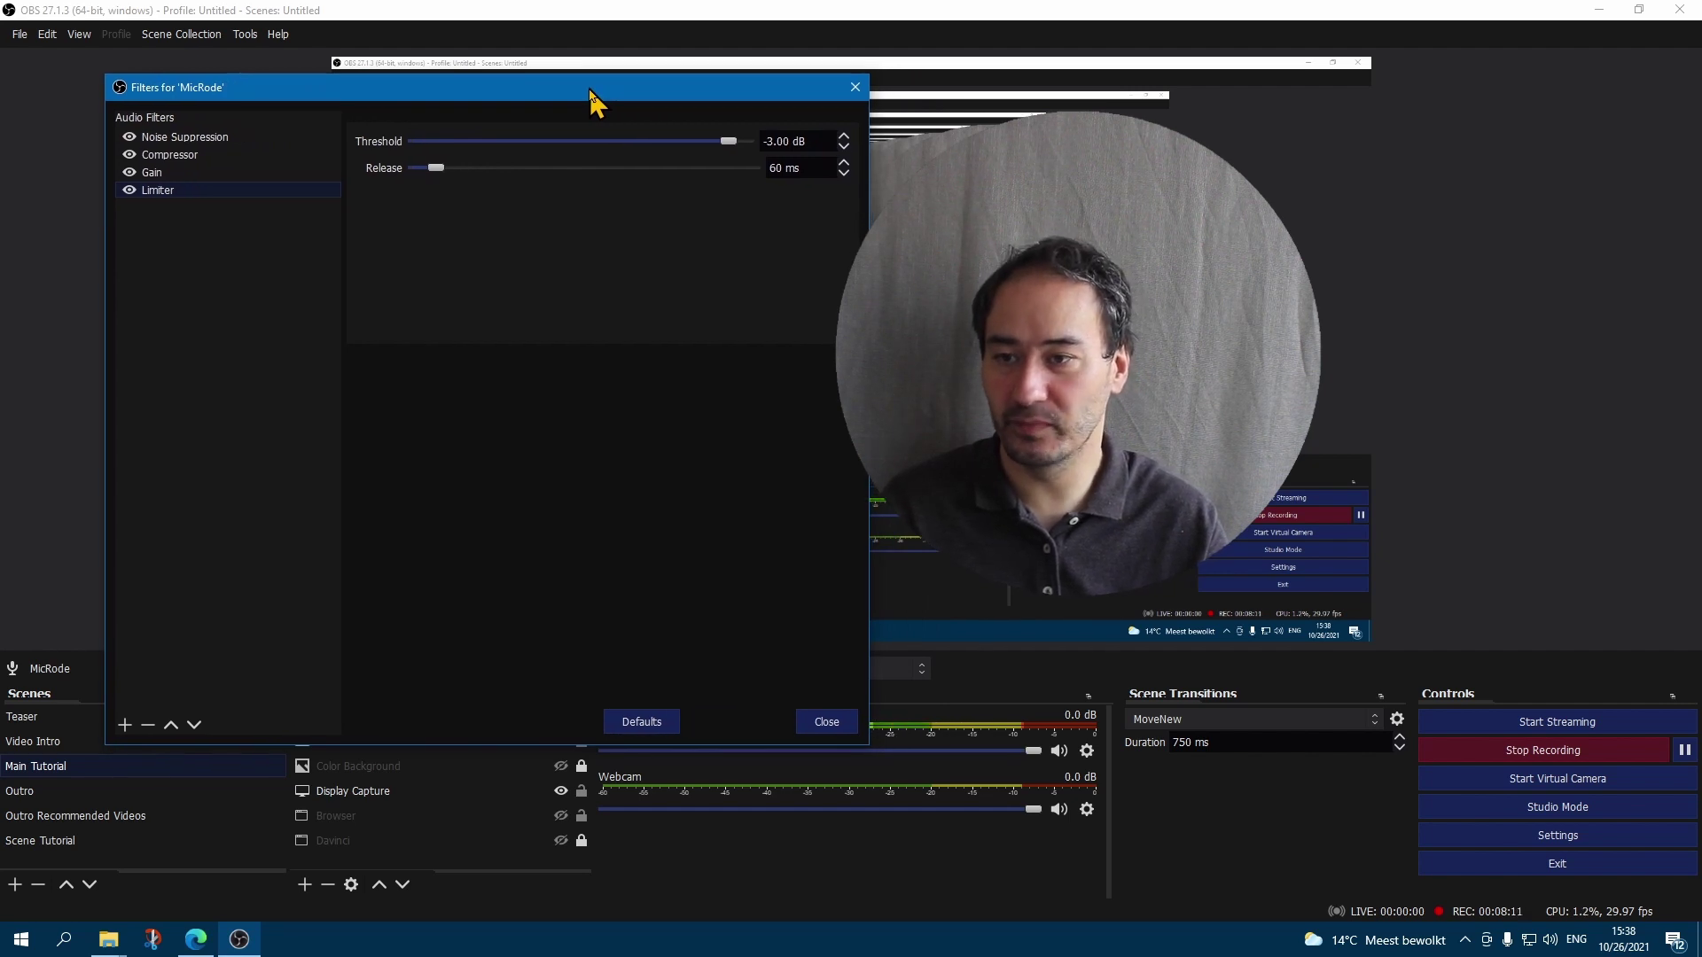
- Review the MicRode filters in order from Noise Suppression through Compressor and Gain to Limiter, and close the filters
click(263, 139)
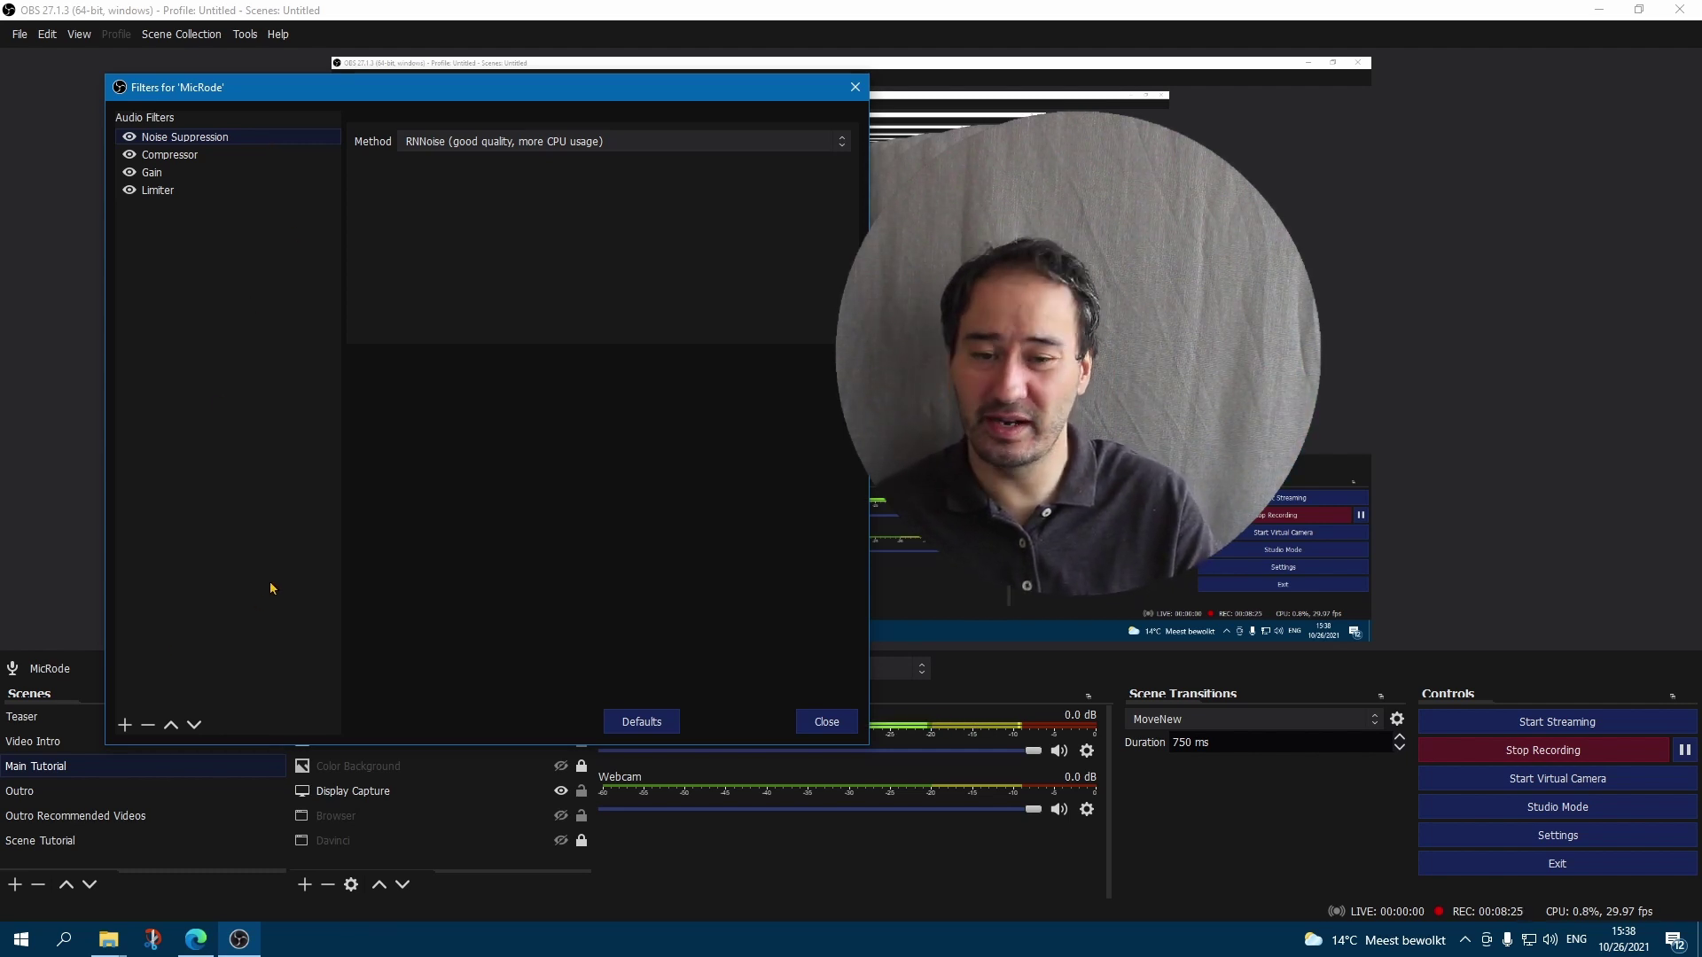
click(124, 724)
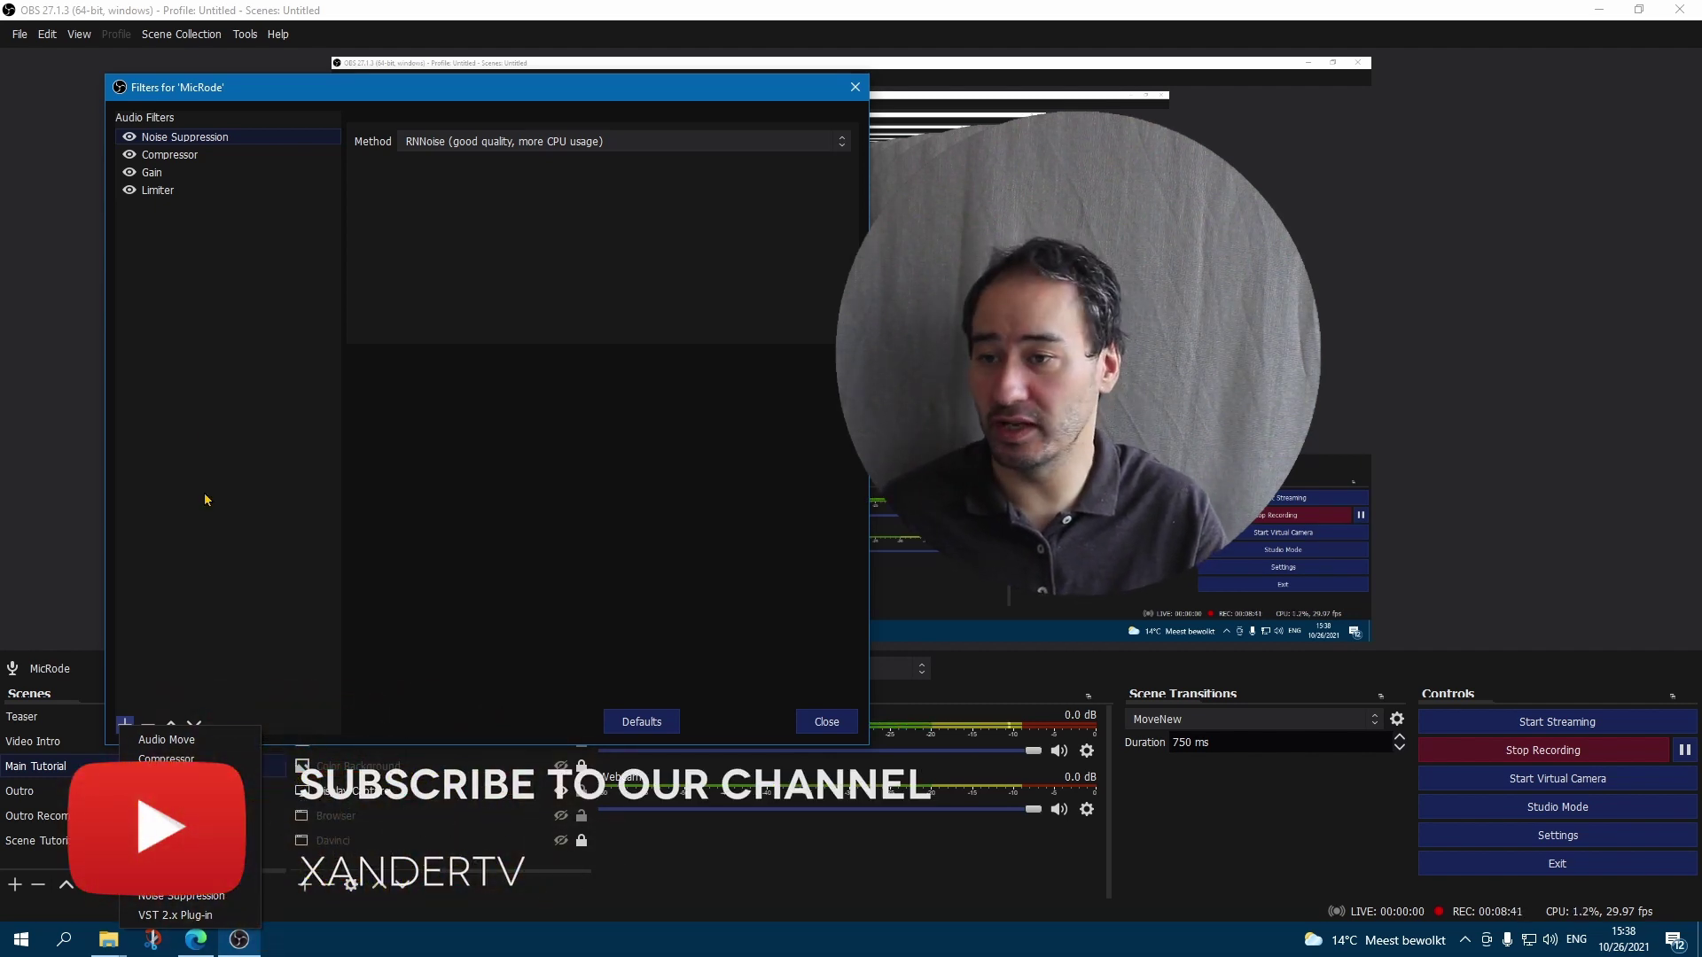
key(Escape)
click(171, 155)
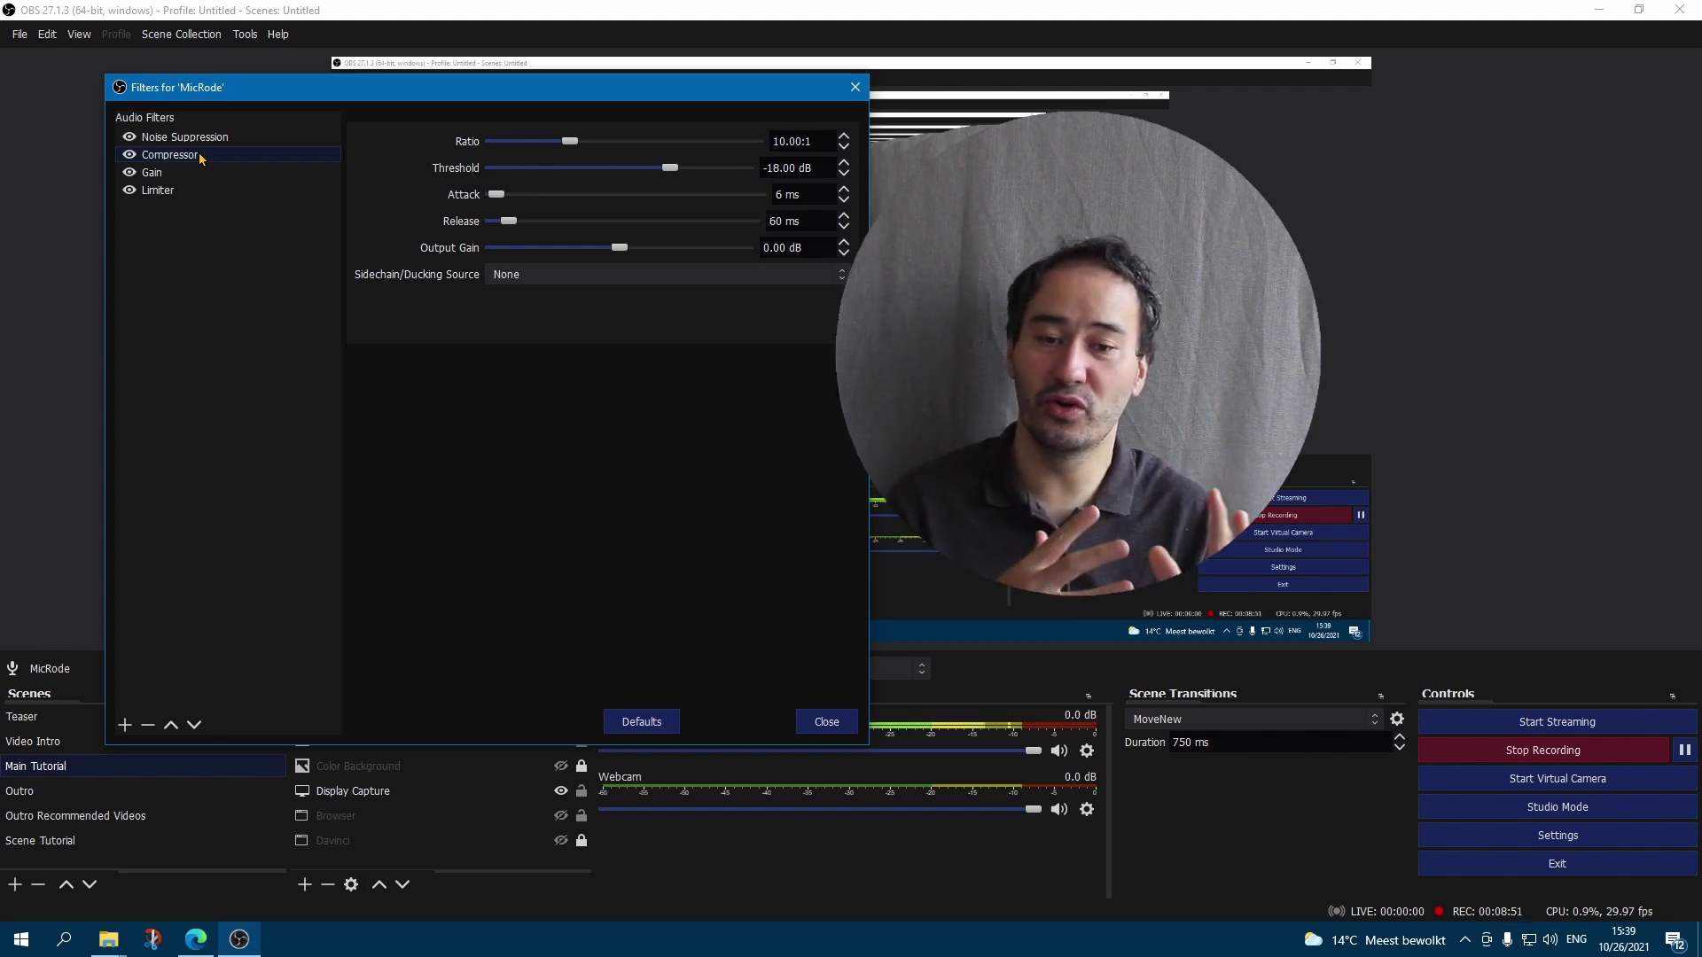
click(211, 174)
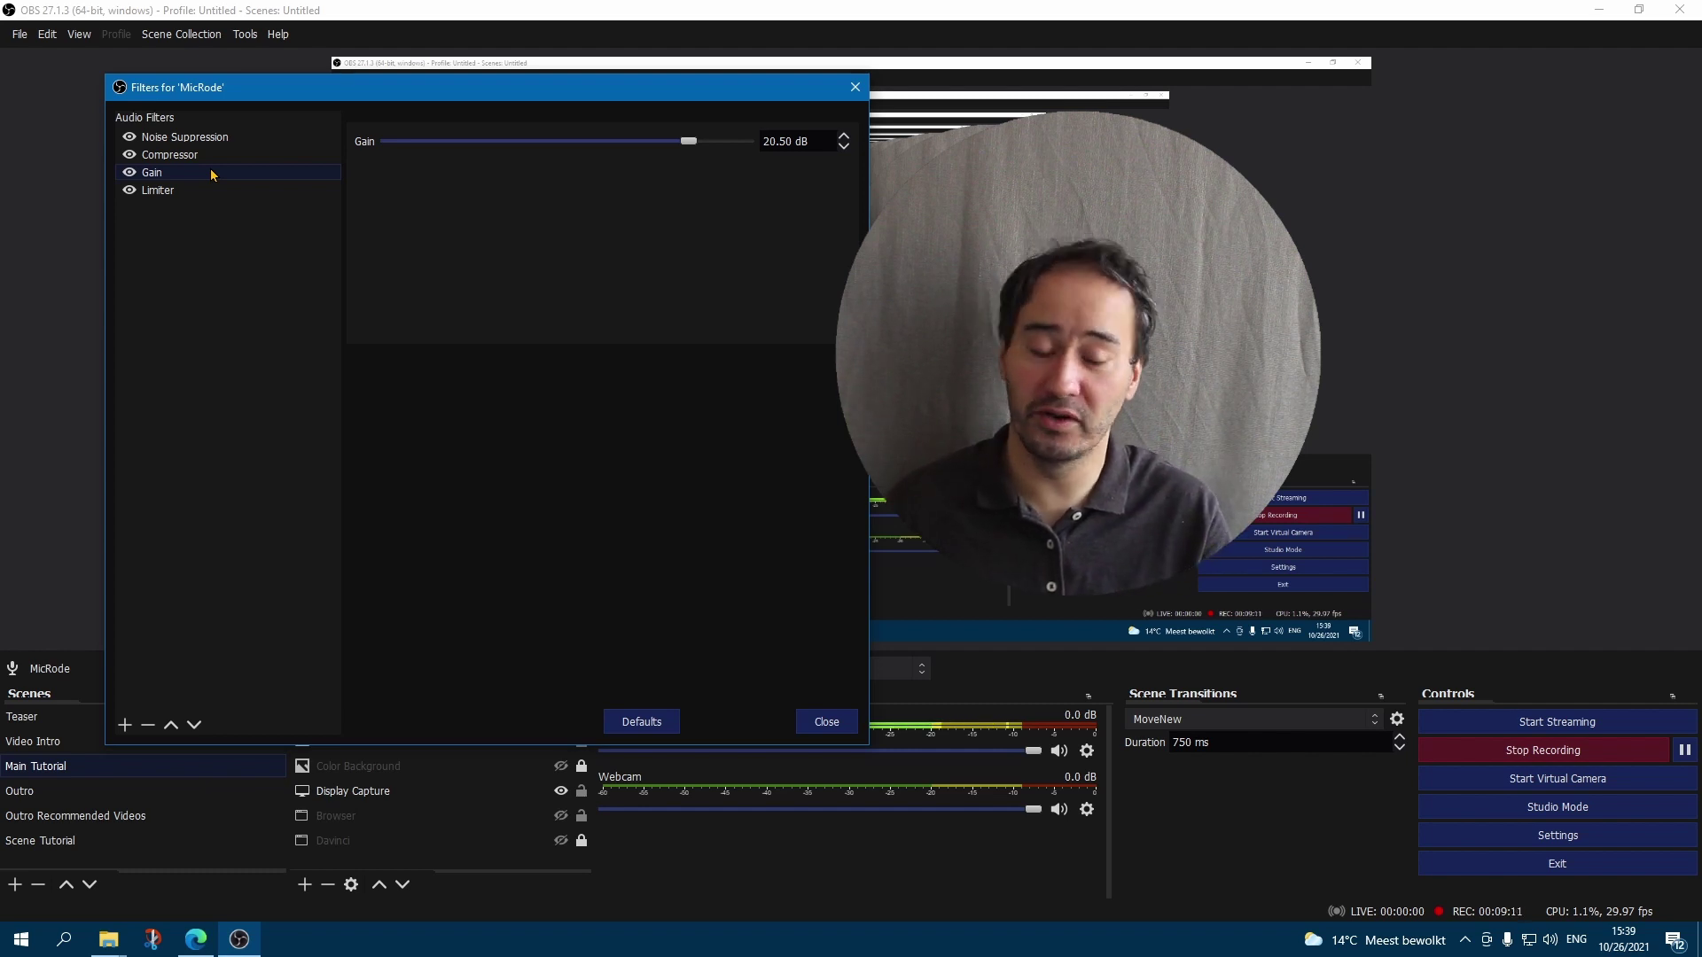
click(196, 192)
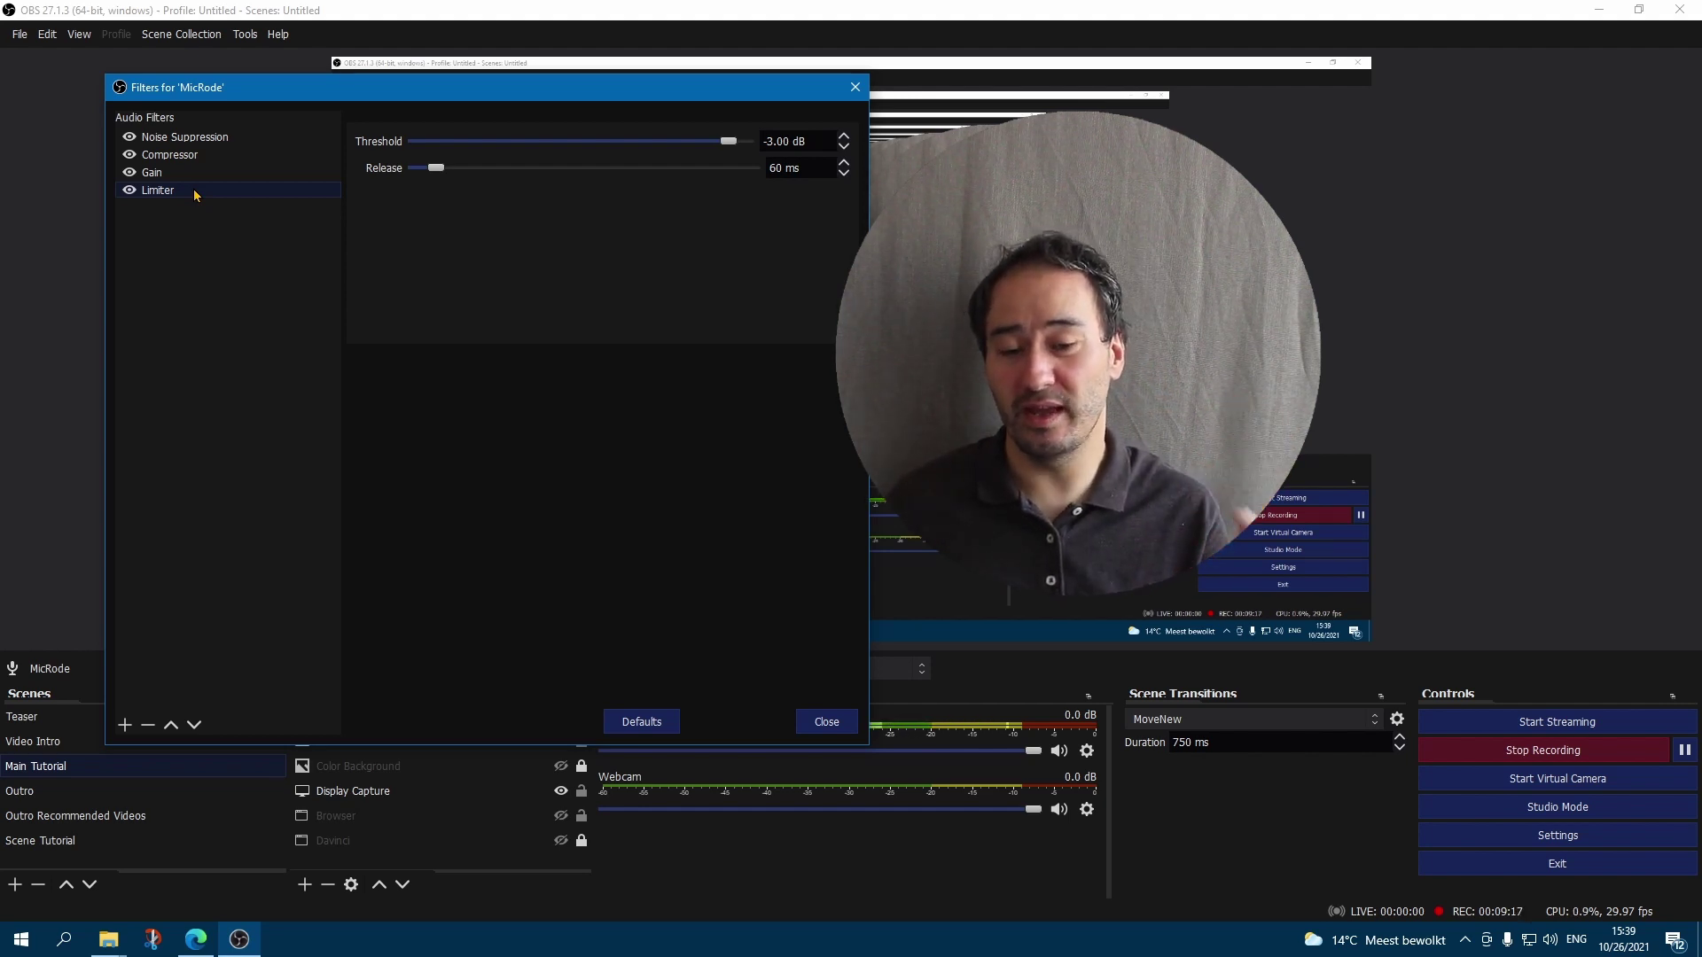
click(1052, 730)
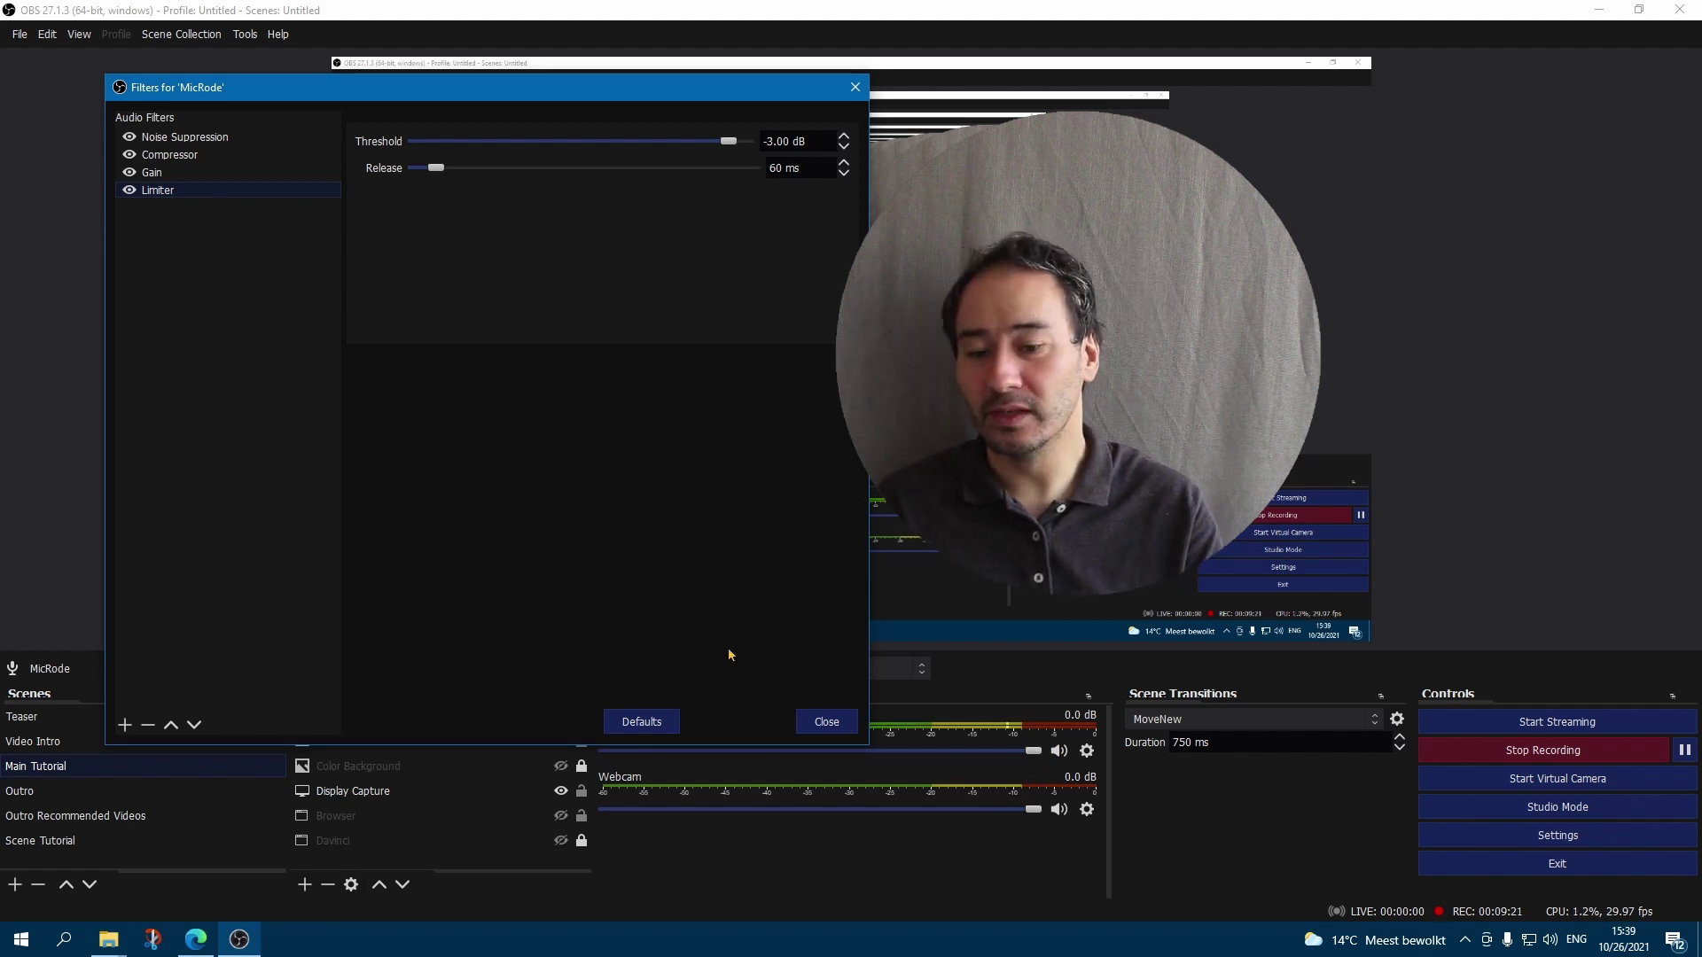
click(824, 721)
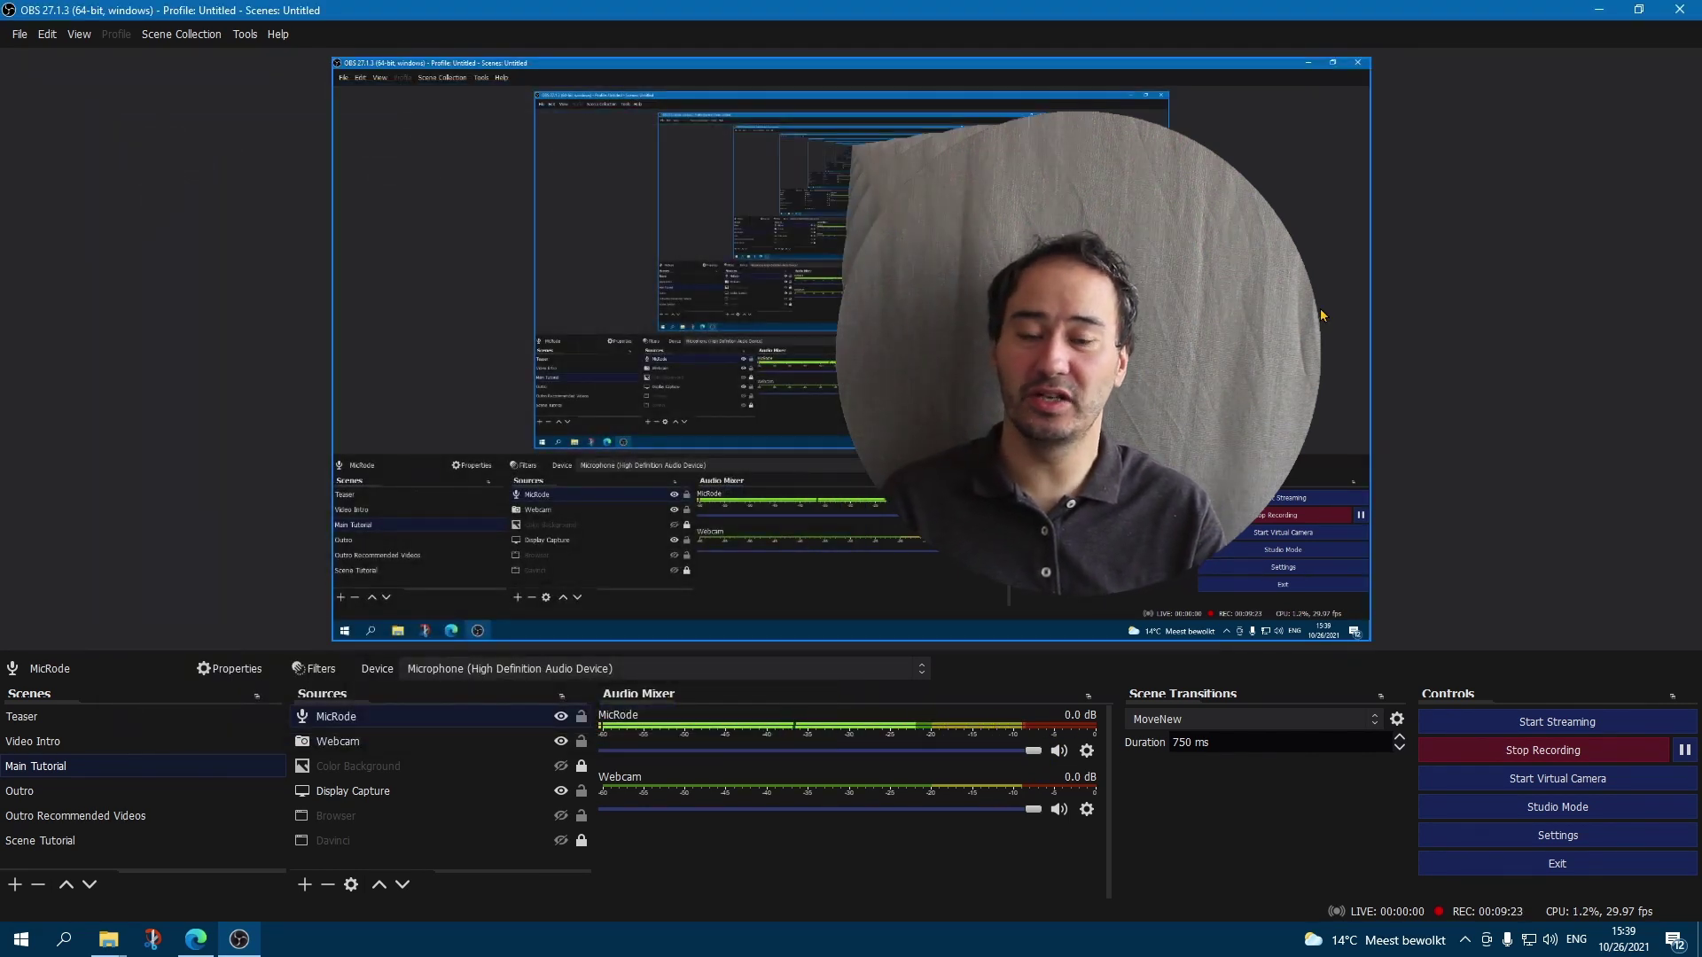
- Switch to the Outro scene
click(83, 790)
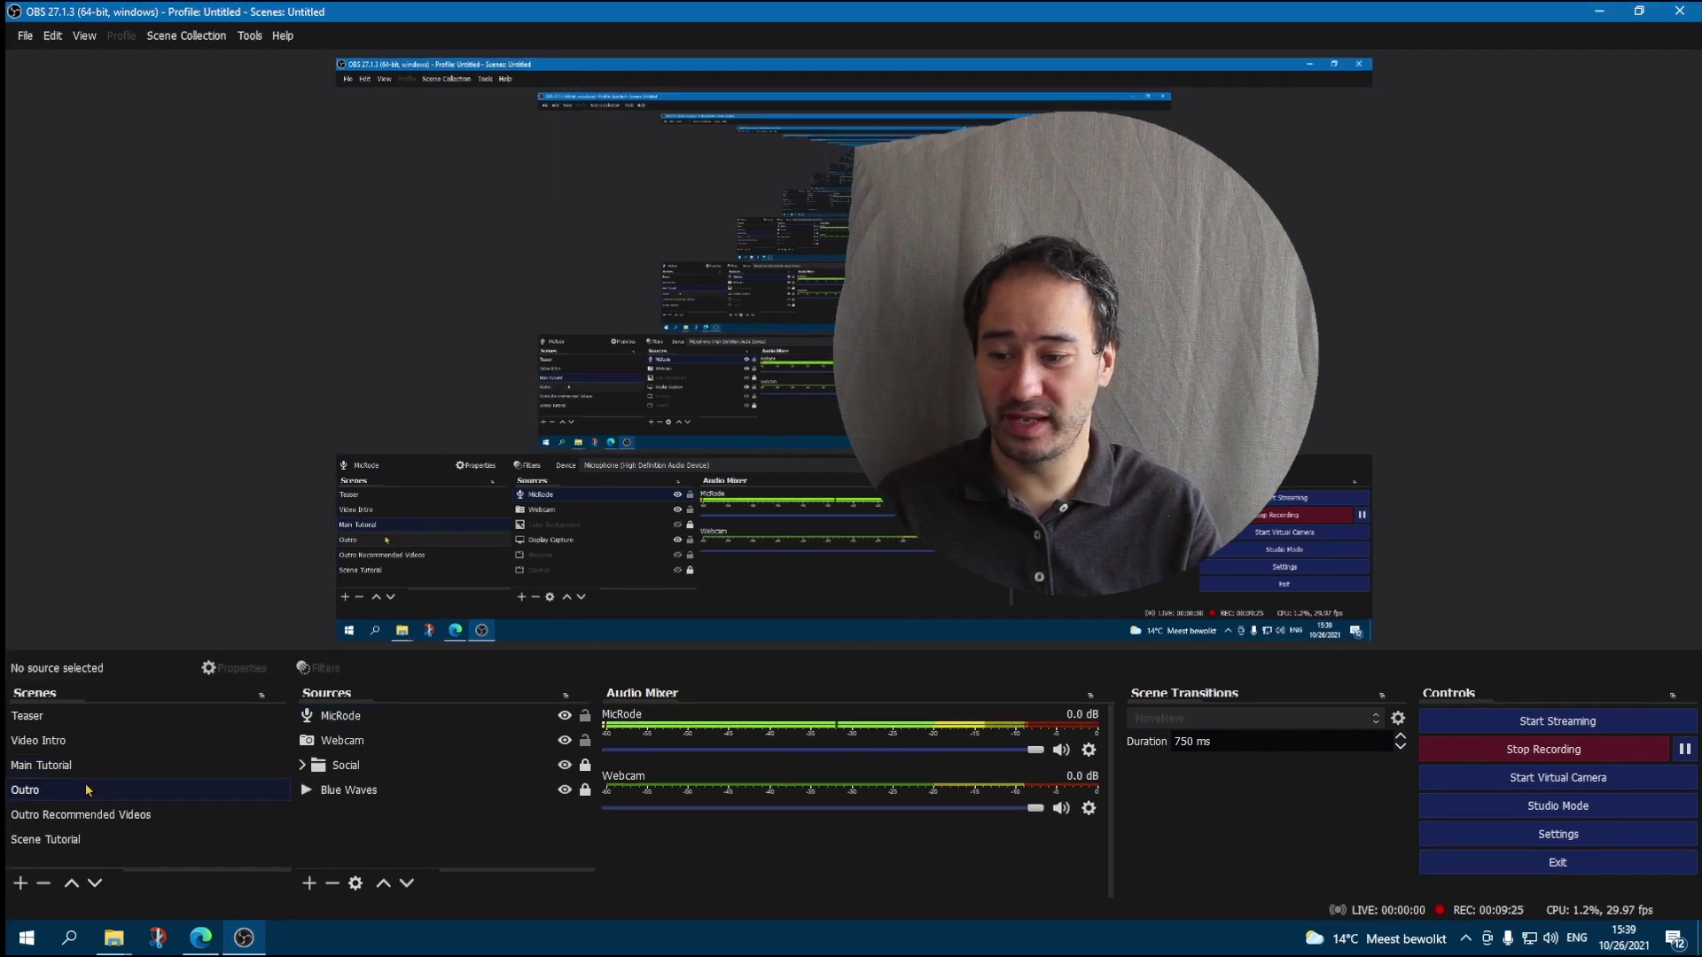